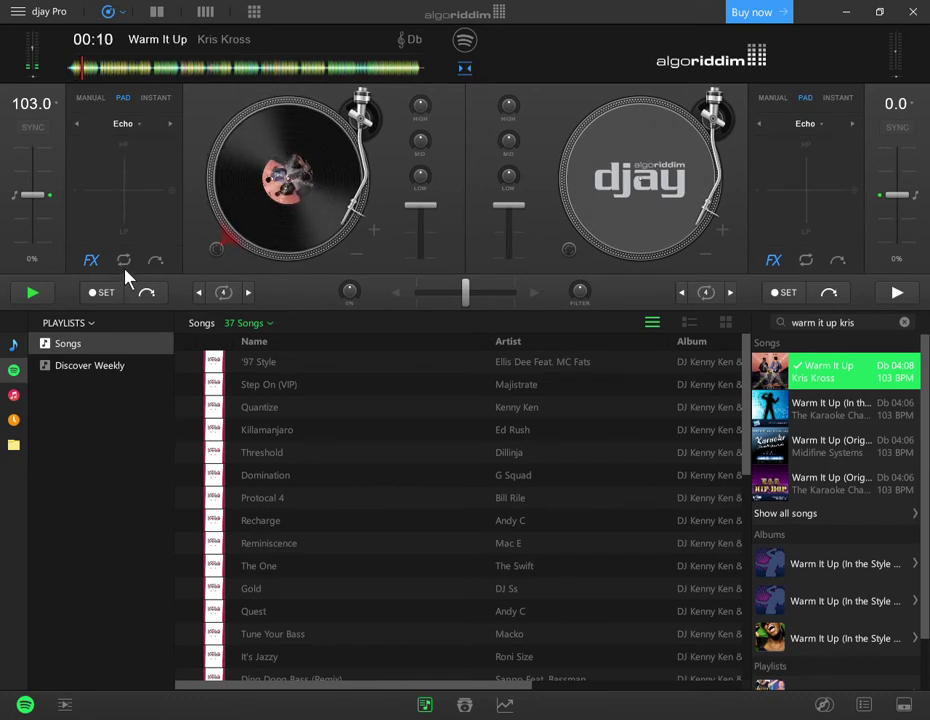
Step: Trigger short bursts of the Echo effect at the centre of the FX pad on the deck playing Warm It Up
left_click(124, 191)
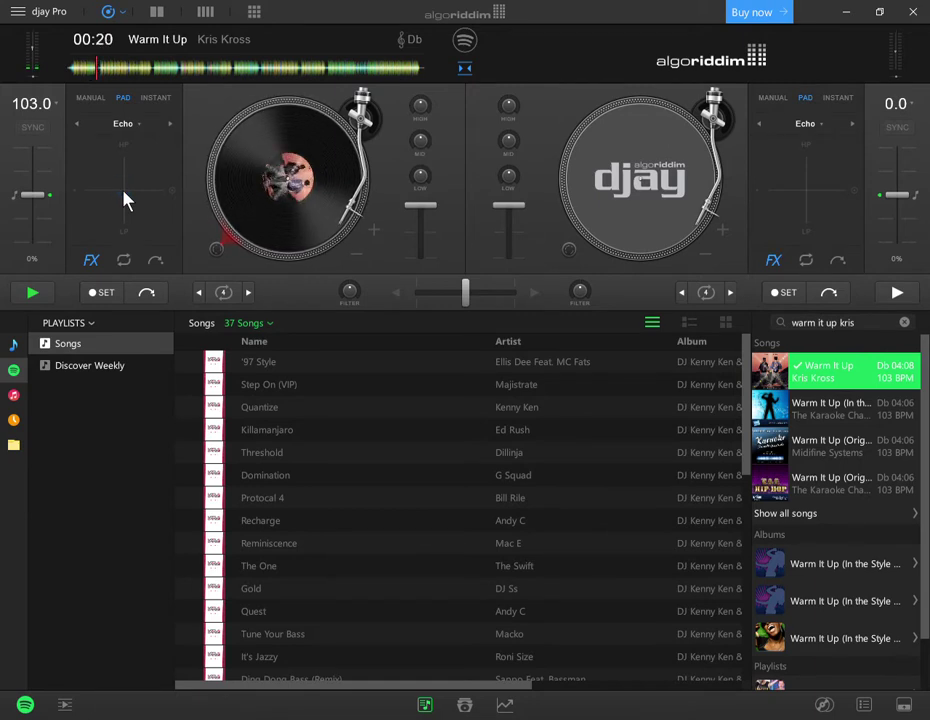
left_click(124, 191)
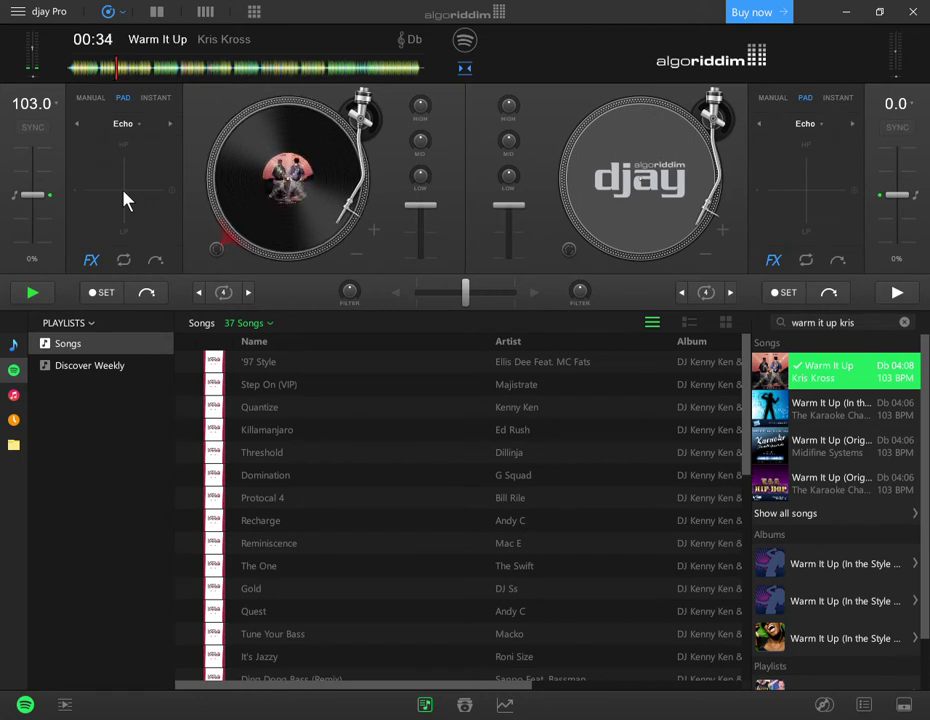
left_click(124, 193)
left_click(124, 193)
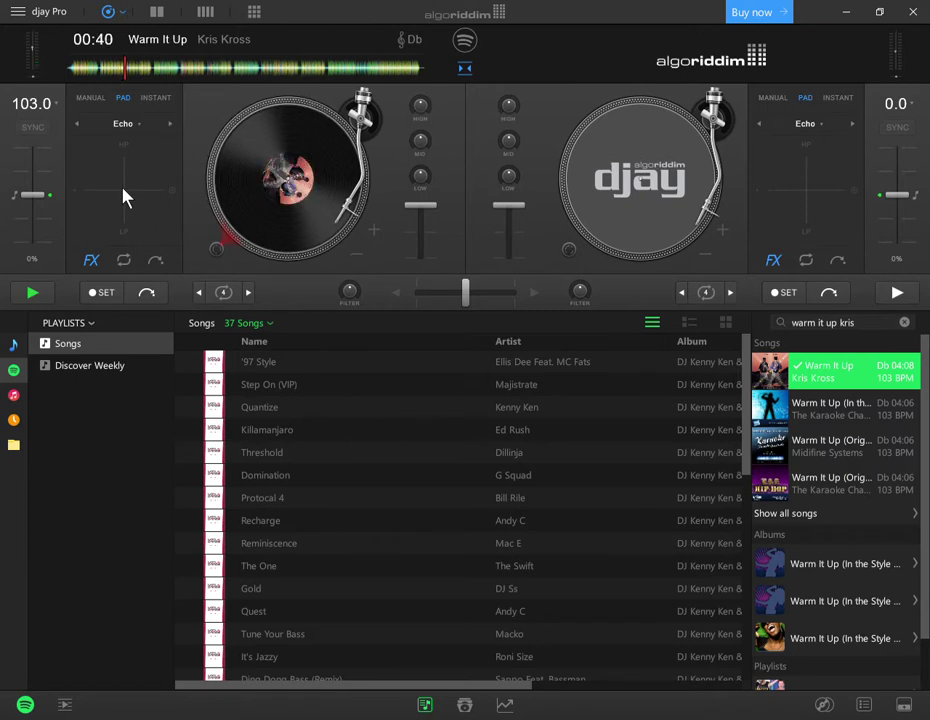
left_click(123, 190)
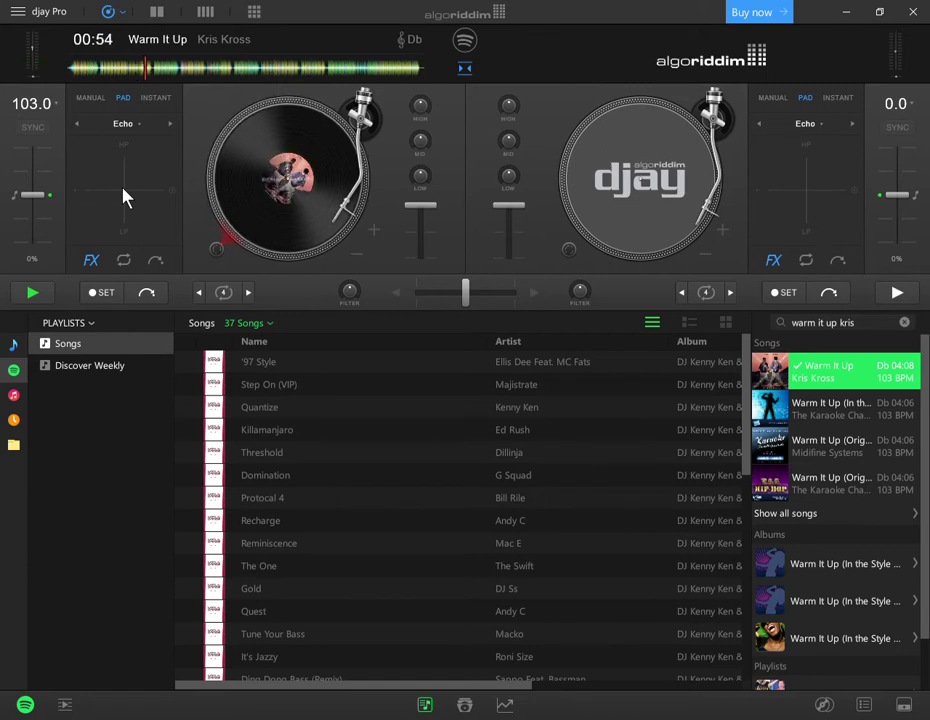
left_click(124, 197)
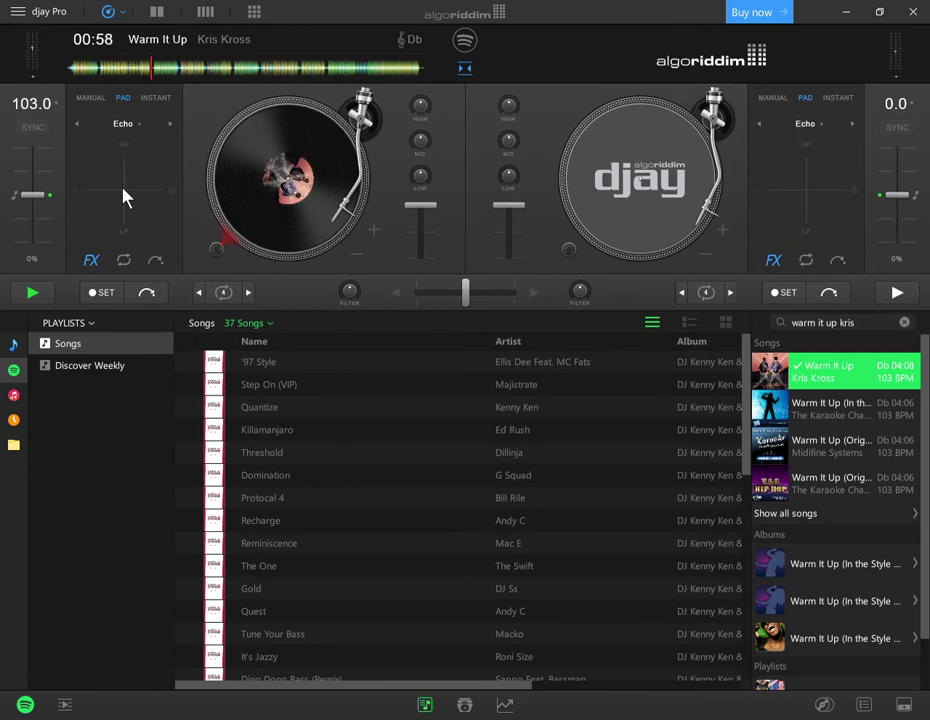
left_click(123, 188)
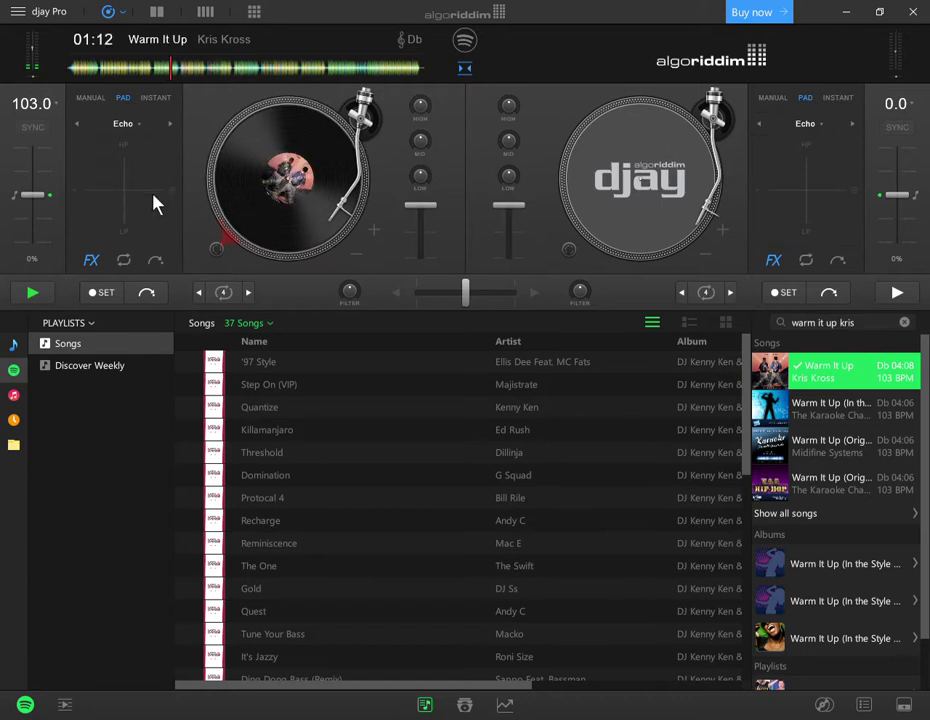
Step: Search the Spotify library for "kris kross jump"
left_click(880, 328)
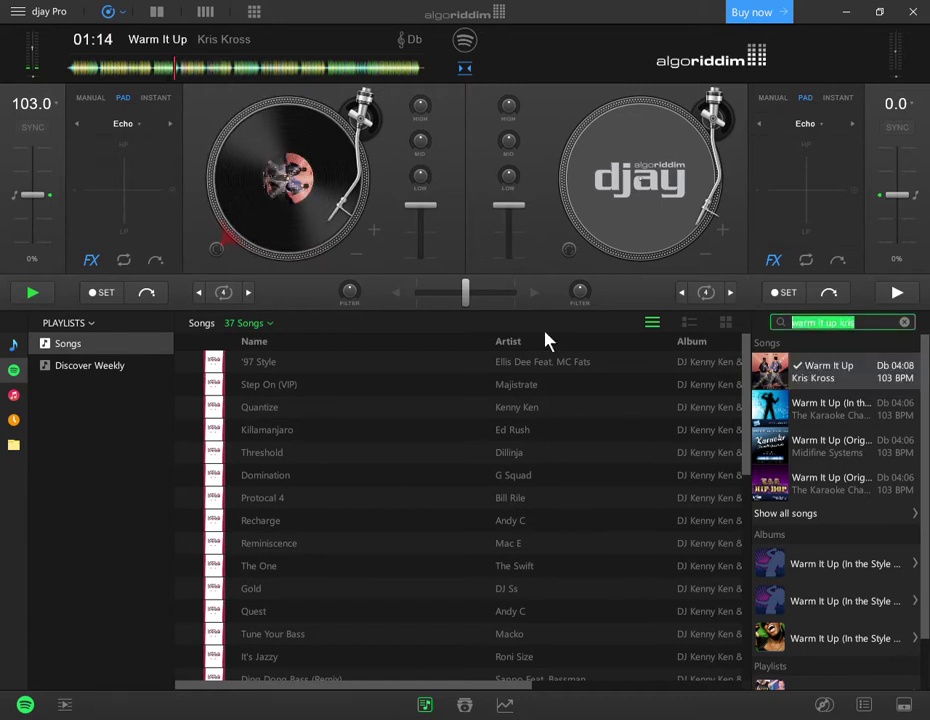
type("kris kr")
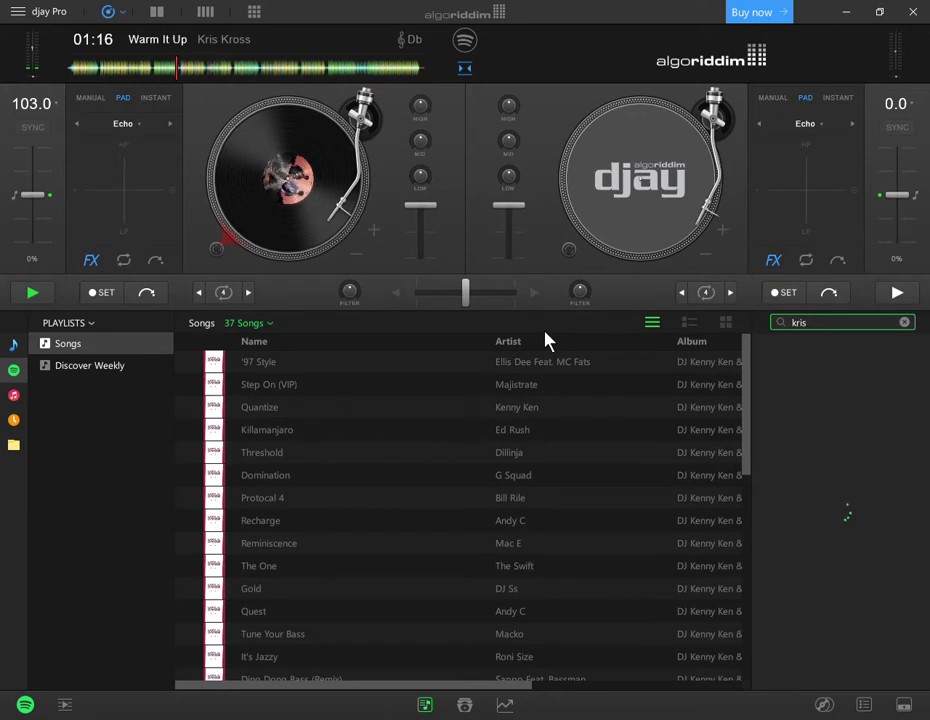
type("oss")
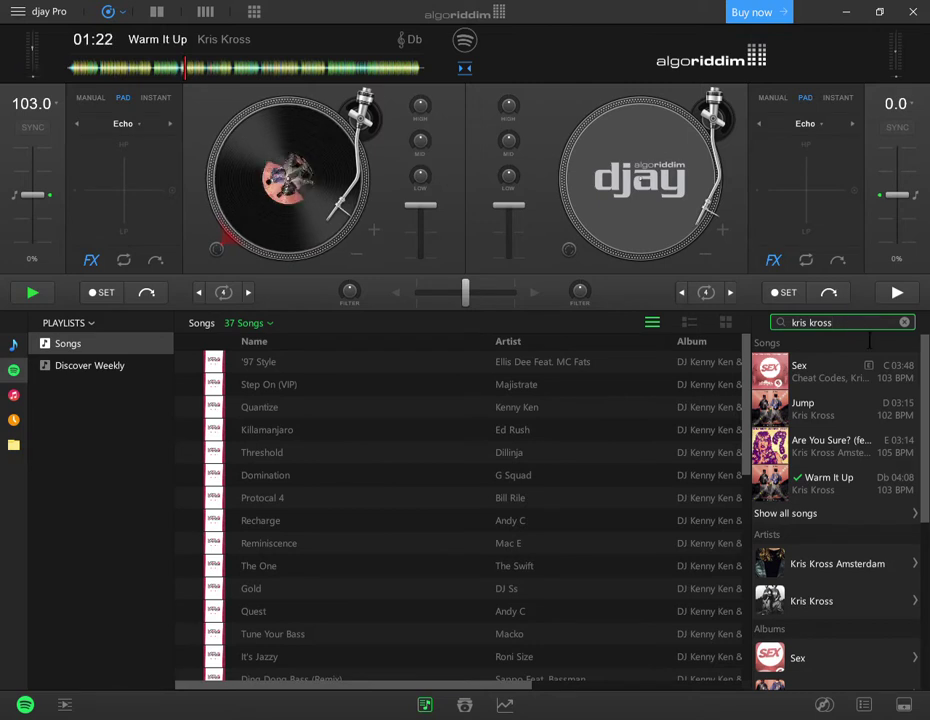
type("jump")
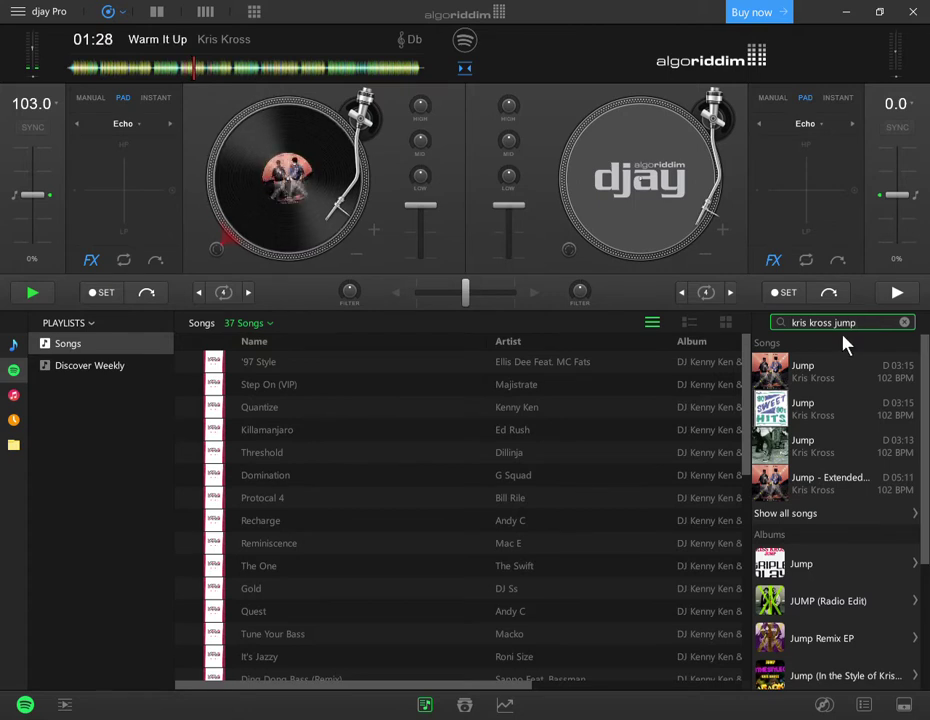
Step: Set the crossfader fully to the Warm It Up deck and load Kris Kross's Jump - Extended Mix onto the empty deck
left_click(818, 485)
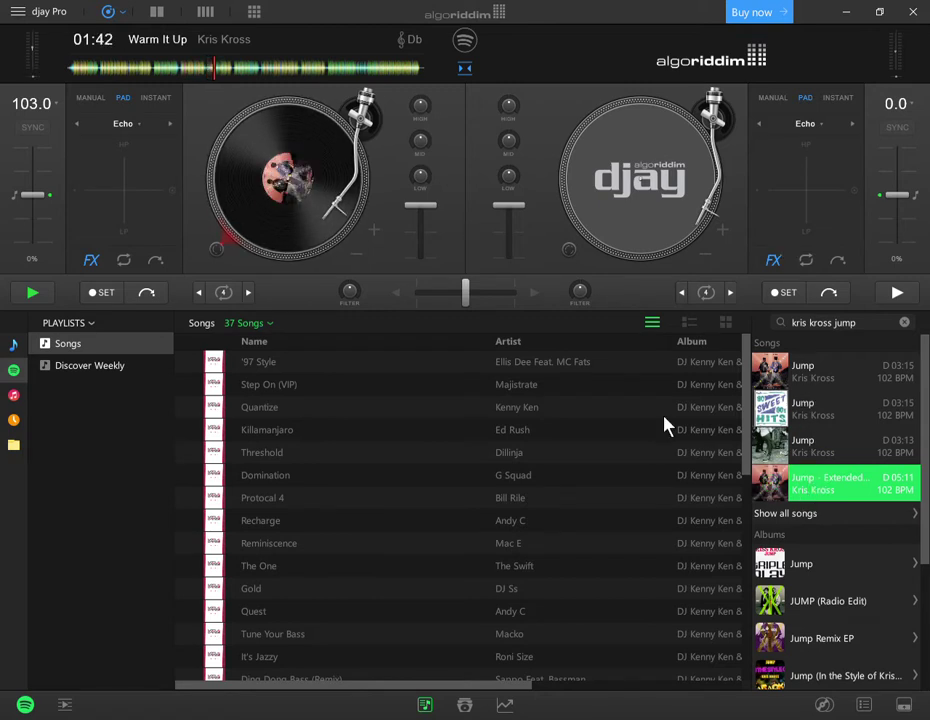
left_click_drag(465, 300, 396, 313)
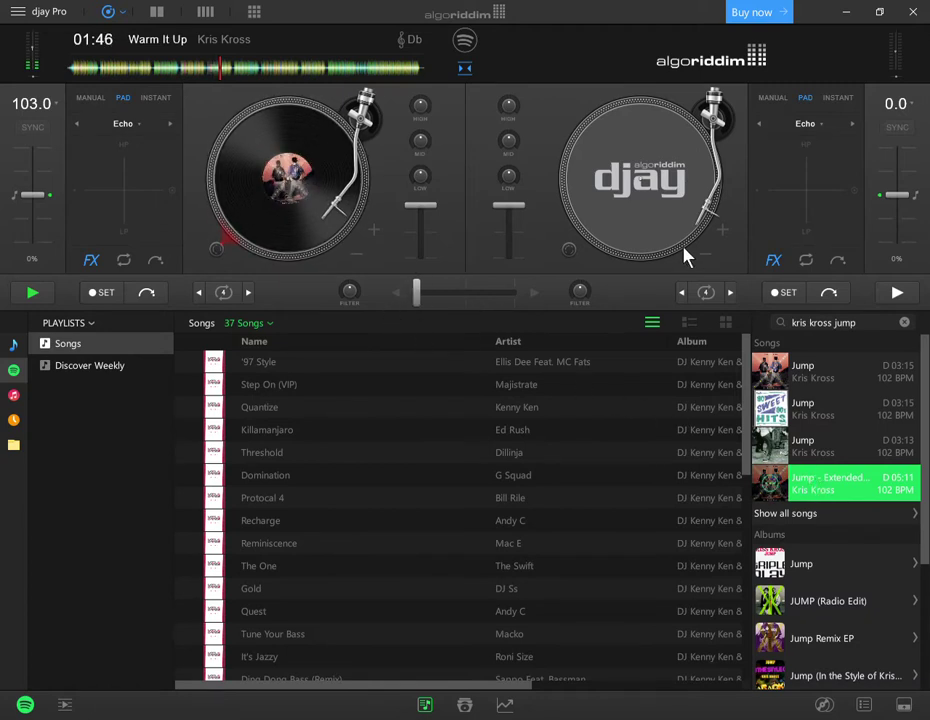
left_click_drag(686, 257, 682, 257)
Step: Start Jump - Extended Mix in sync with Warm It Up at 103.0 BPM and crossfade fully over to it
left_click(899, 130)
left_click(896, 292)
left_click_drag(416, 290, 423, 292)
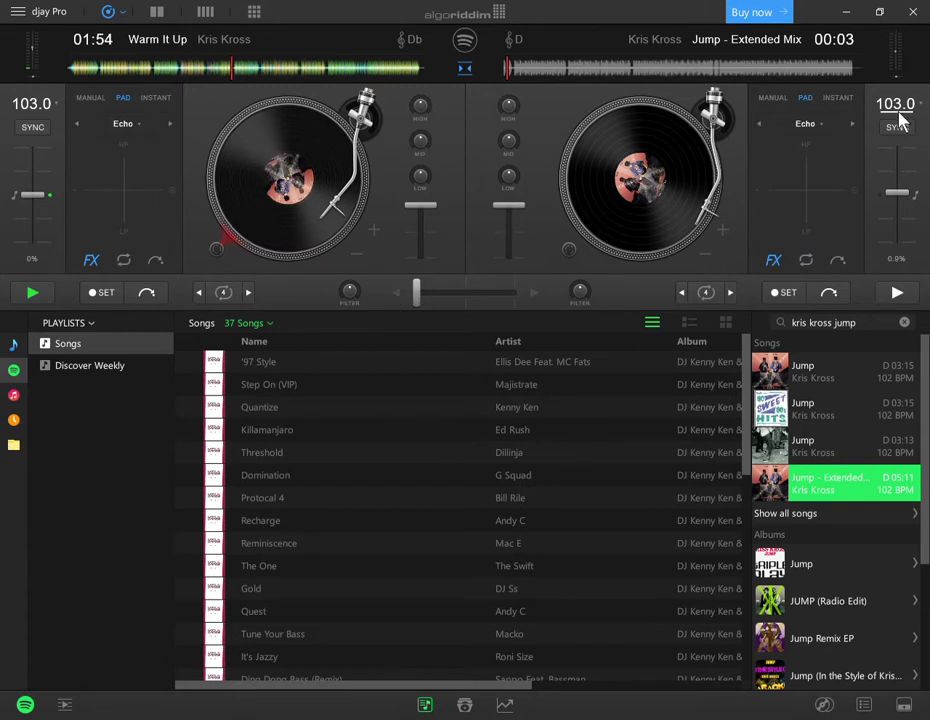
left_click(896, 292)
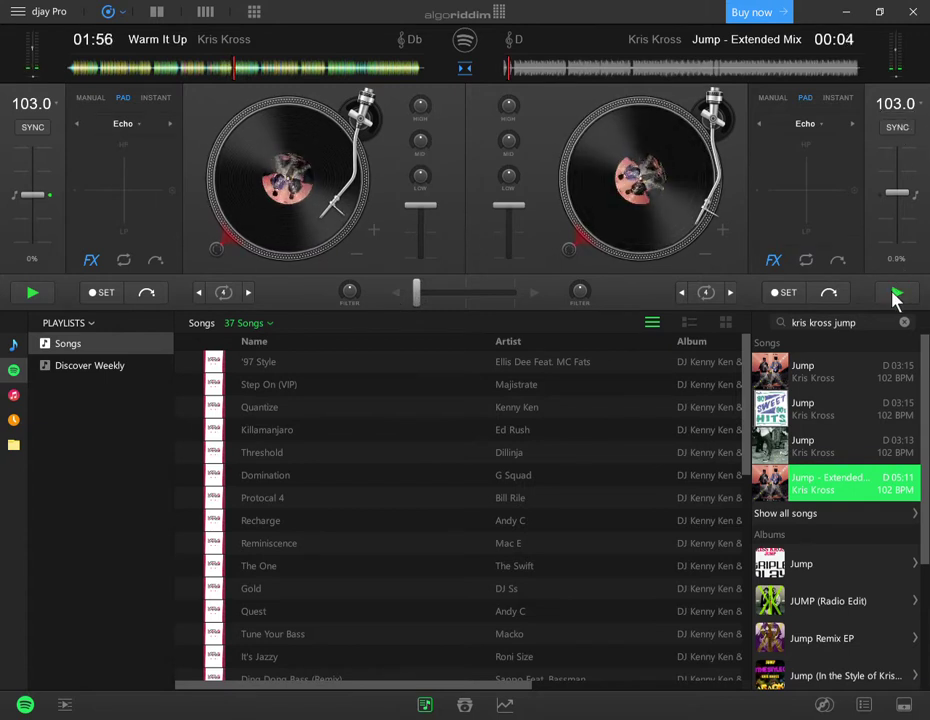
left_click_drag(420, 297, 489, 288)
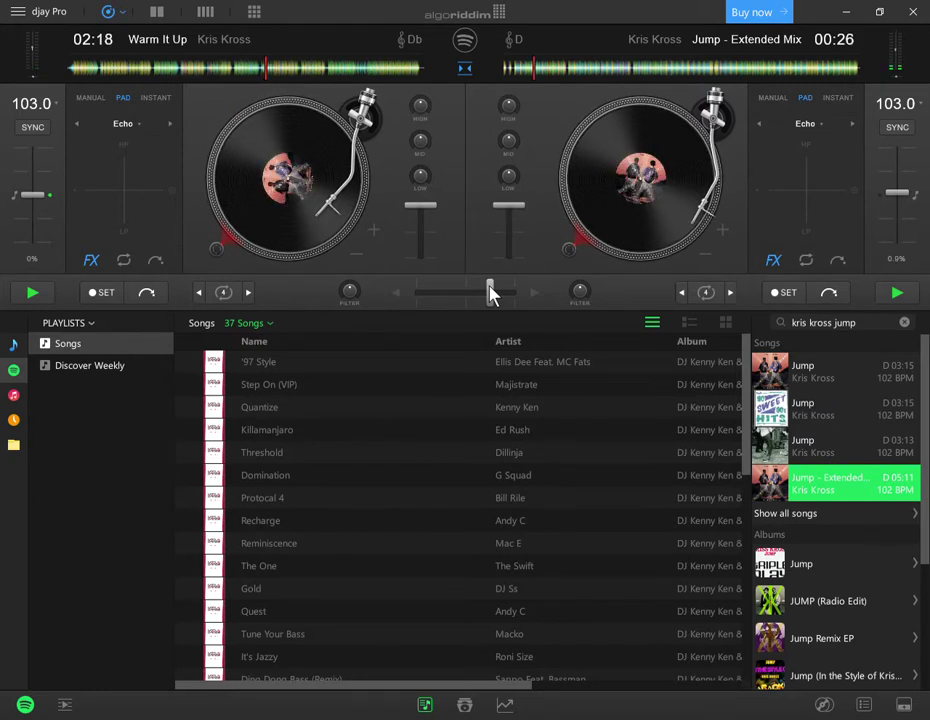
left_click_drag(490, 292, 525, 292)
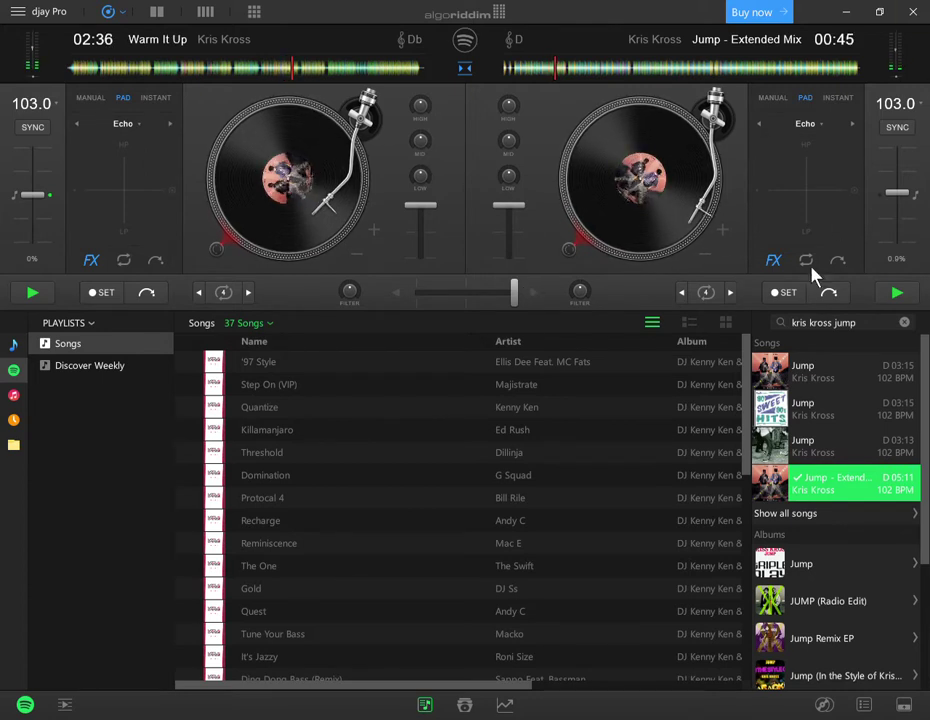
Step: Search the Spotify library for "ll cool j knock"
left_click(880, 324)
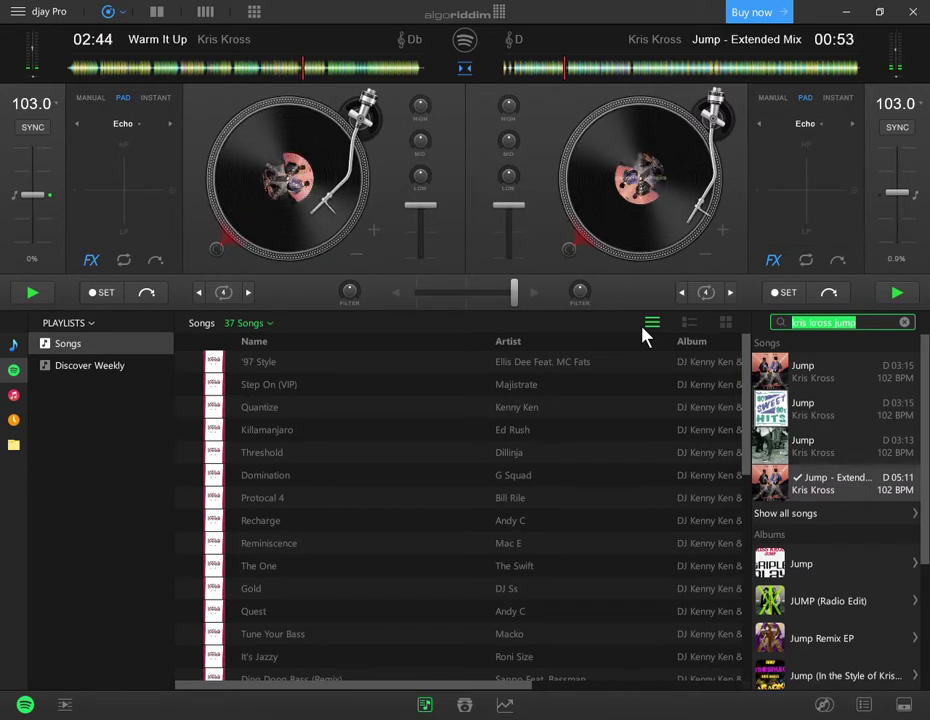
type("lll cool")
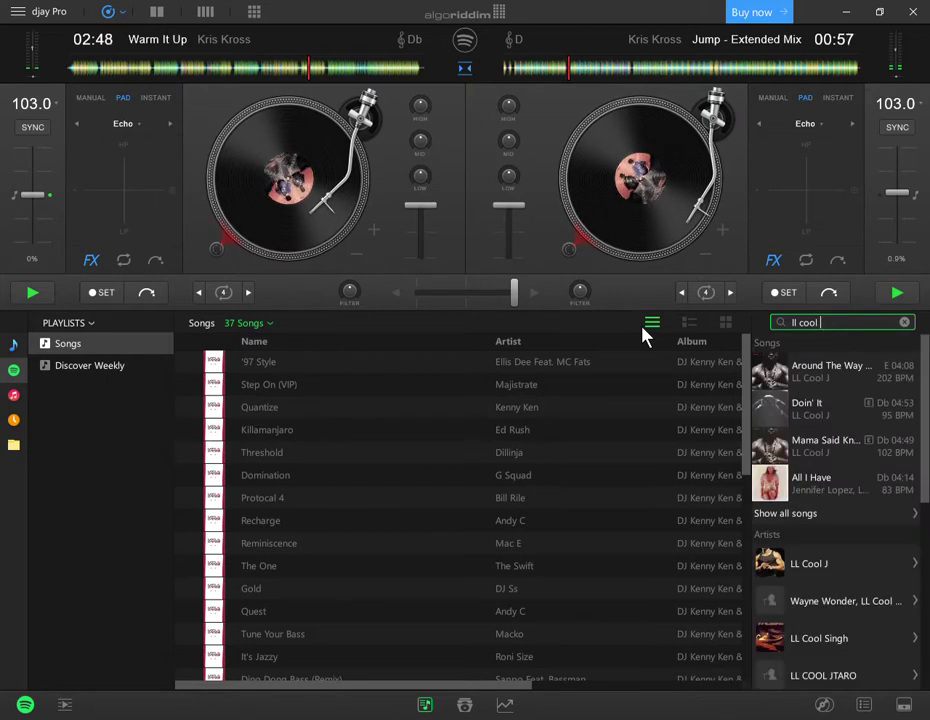
type(" j")
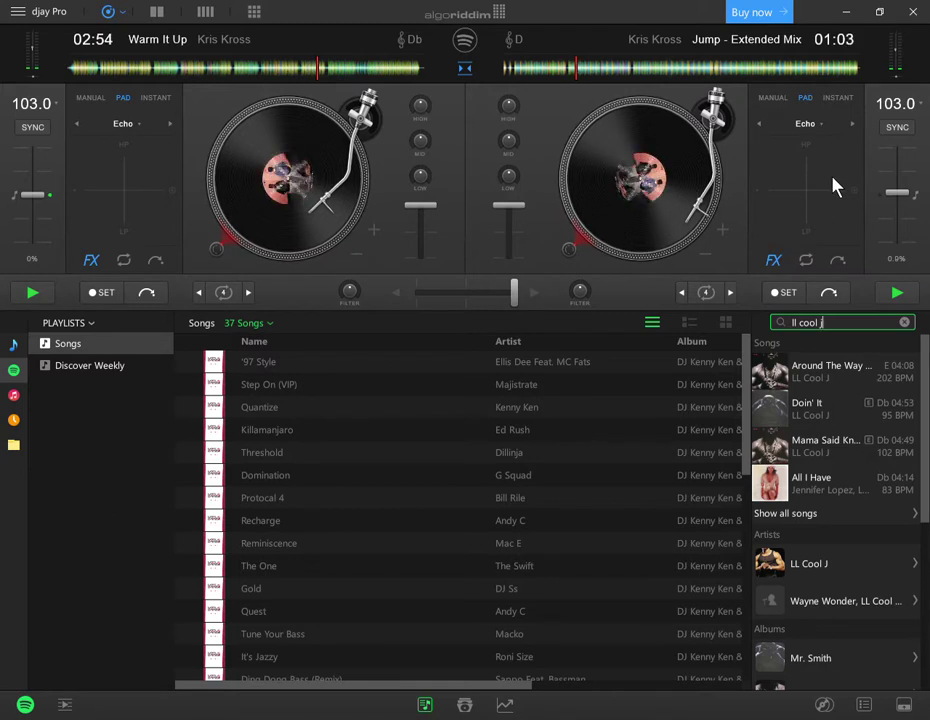
type("ko")
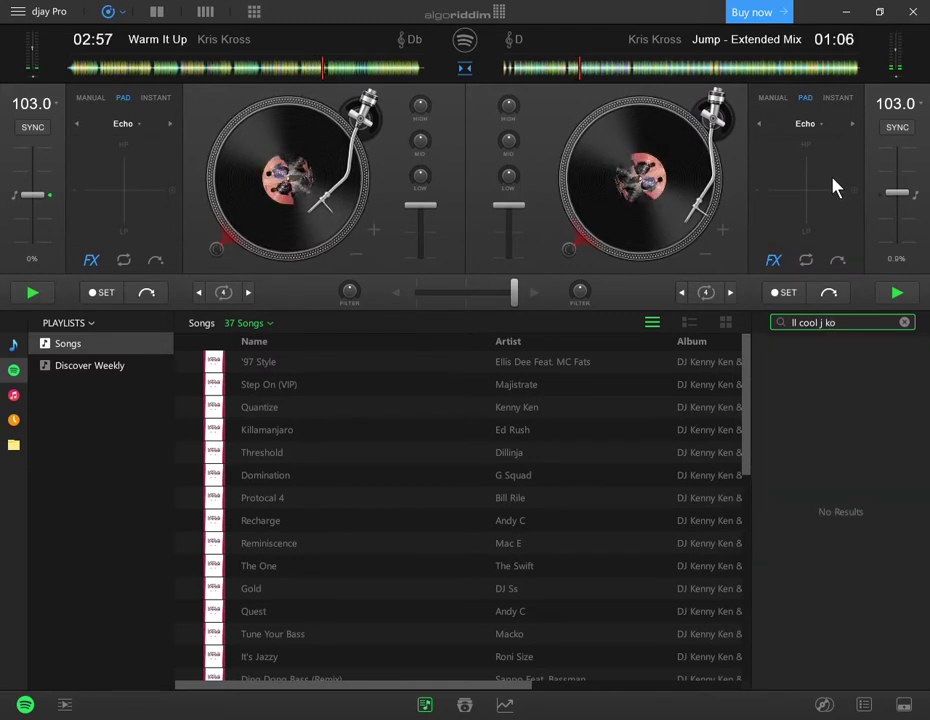
key("BackSpace")
type("nock")
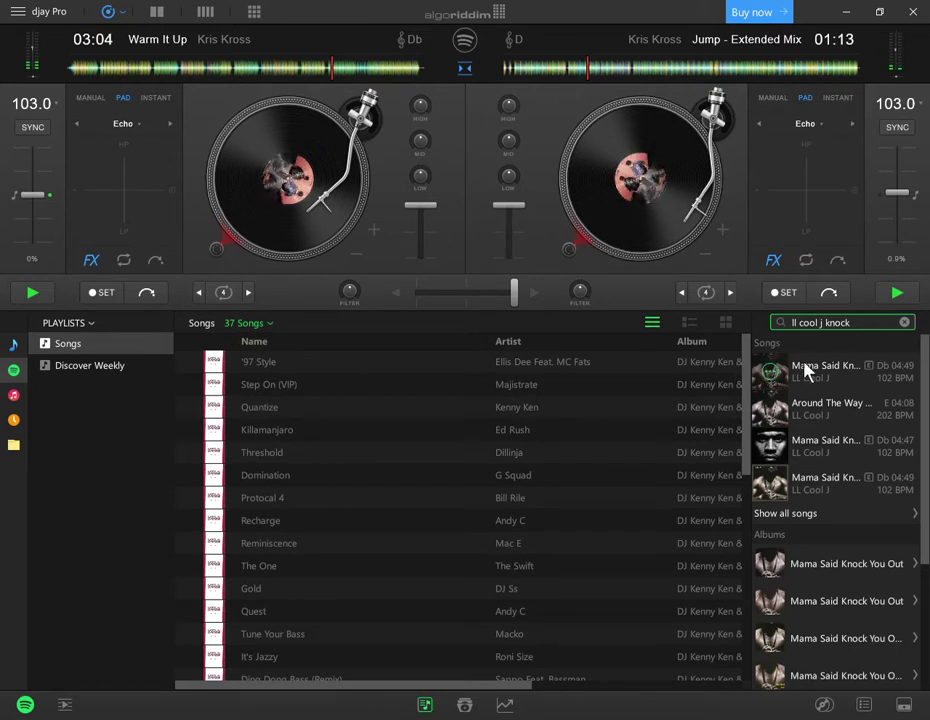
Step: Load LL Cool J's Mama Said Knock You Out over Warm It Up and sync it to 103.0 BPM, starting to fade it in
left_click_drag(816, 374, 235, 218)
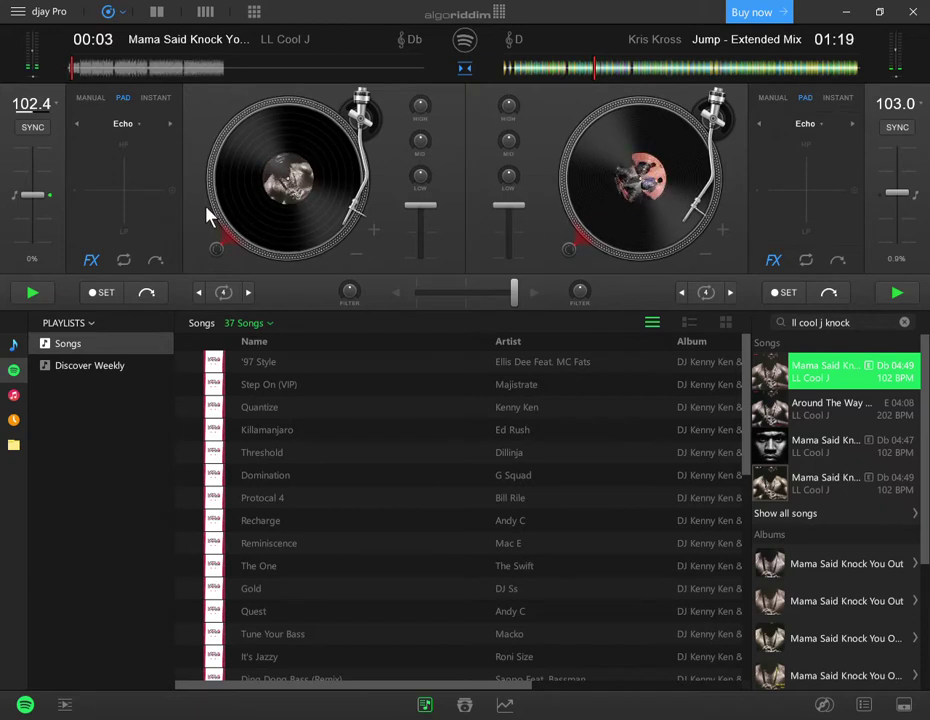
left_click_drag(515, 291, 489, 298)
left_click(31, 128)
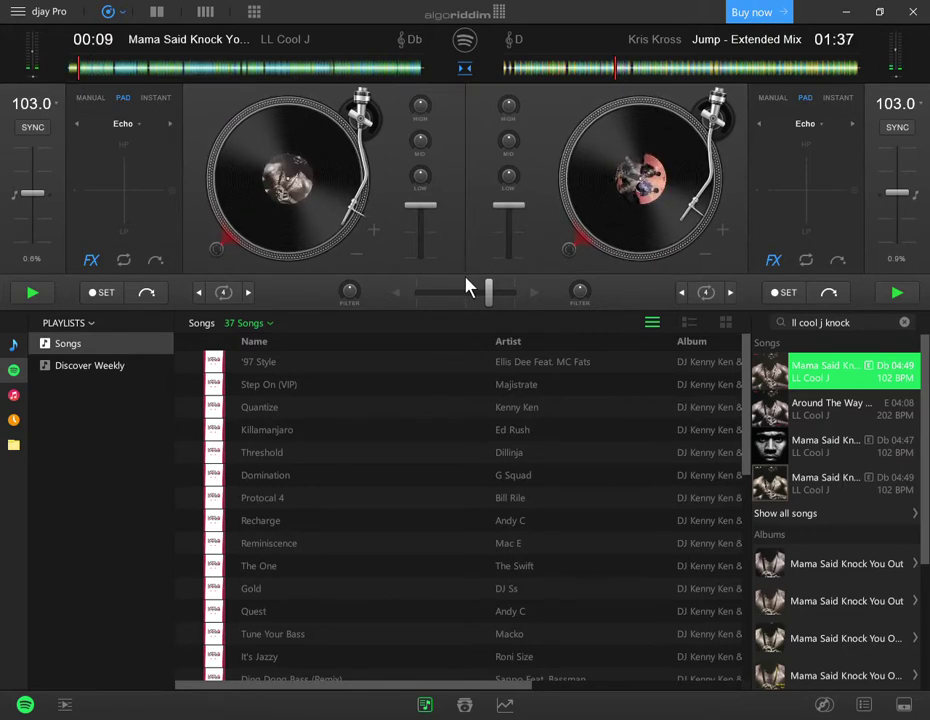
Step: Gradually crossfade from Jump - Extended Mix to Mama Said Knock You Out
left_click_drag(479, 298, 472, 302)
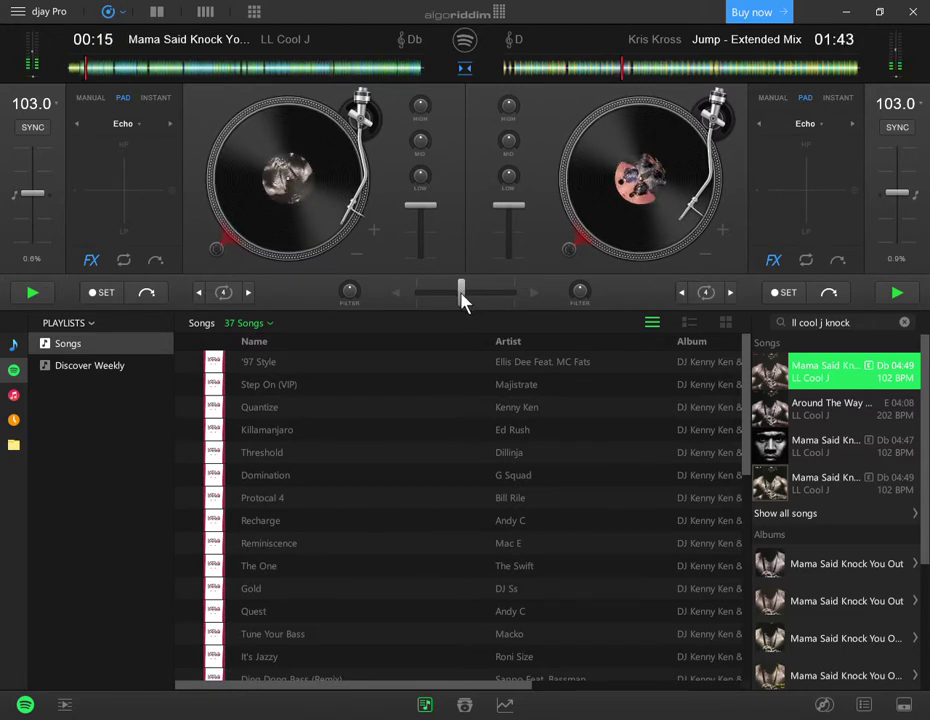
left_click_drag(458, 295, 440, 296)
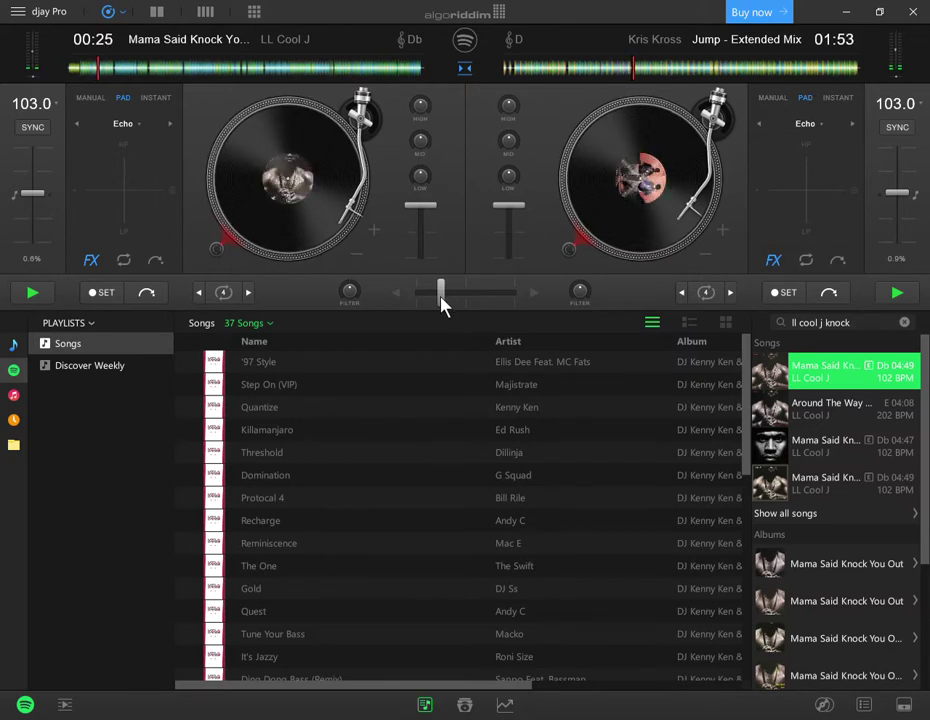
left_click_drag(441, 296, 63, 273)
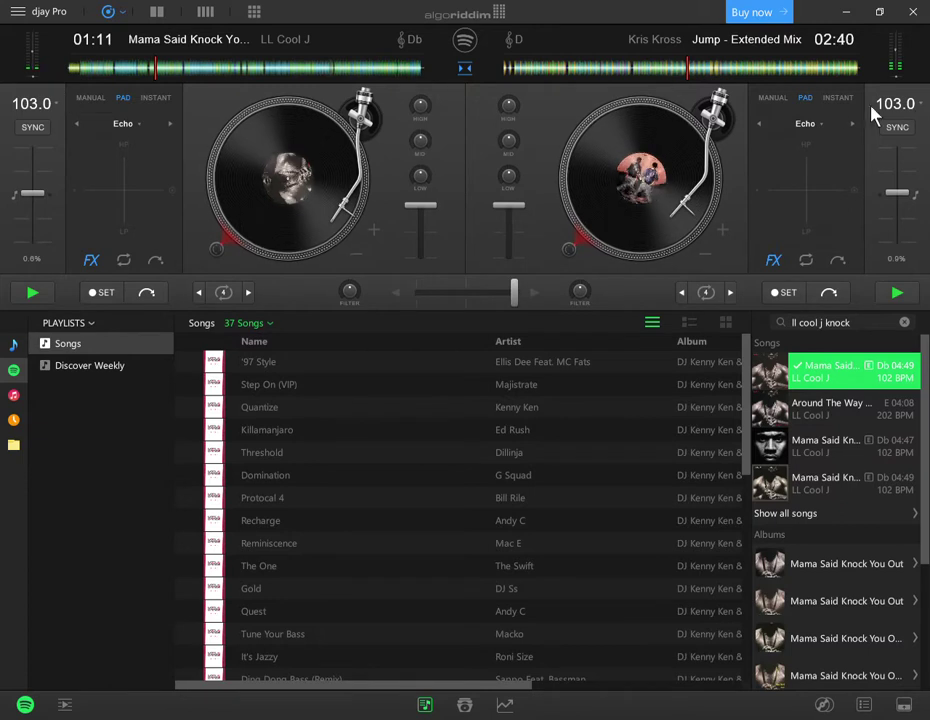
Step: Crossfade back and forth between both songs, adding Echo to Mama Said Knock You Out, and leave the crossfader near the middle
left_click_drag(513, 291, 416, 291)
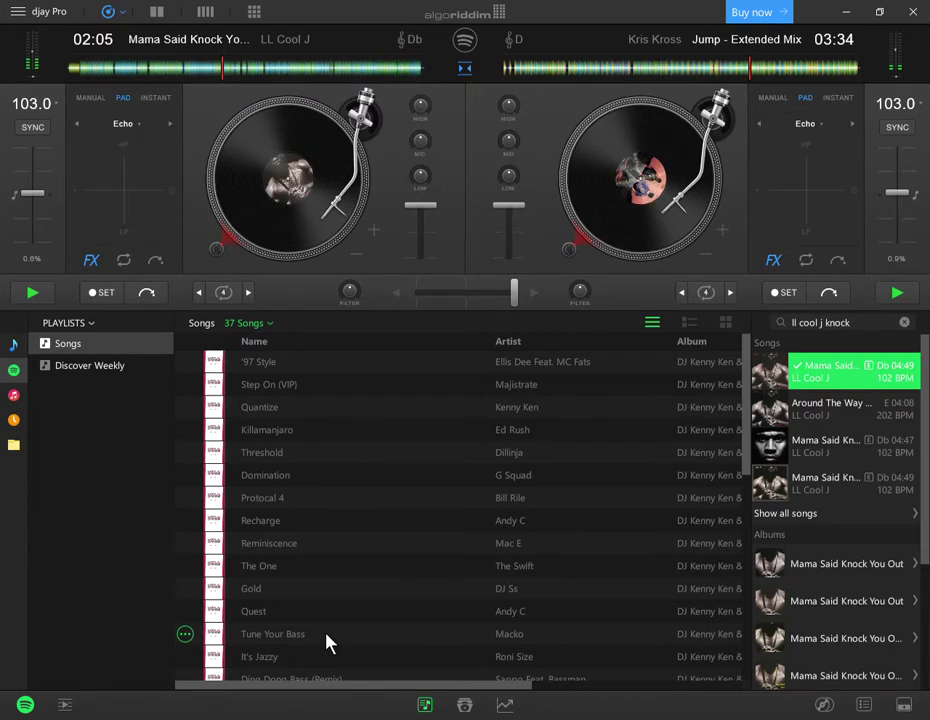
left_click_drag(517, 293, 248, 298)
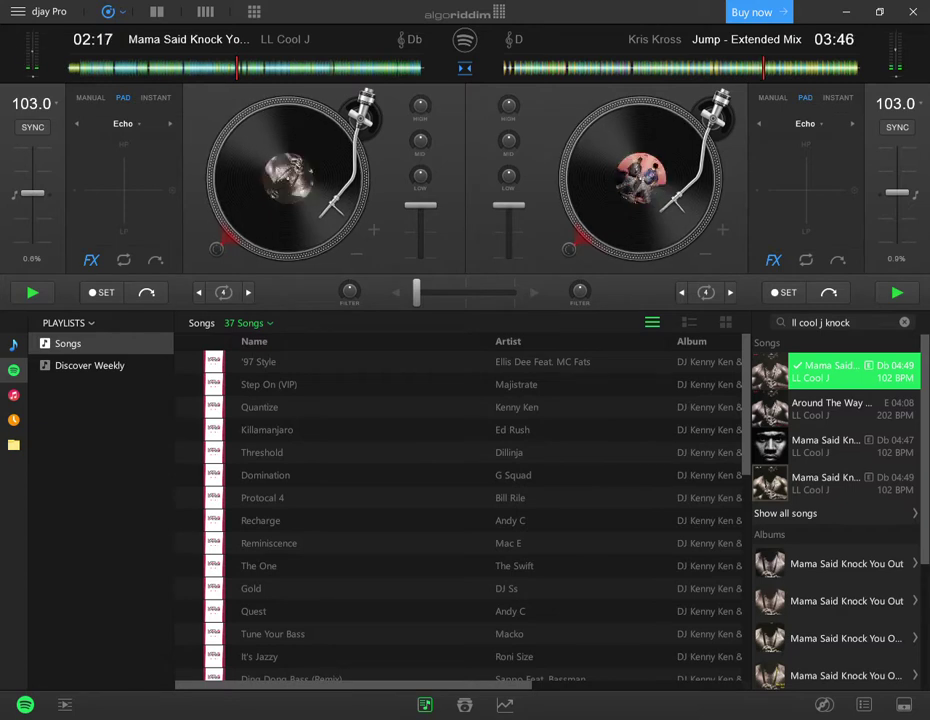
left_click_drag(143, 182, 129, 197)
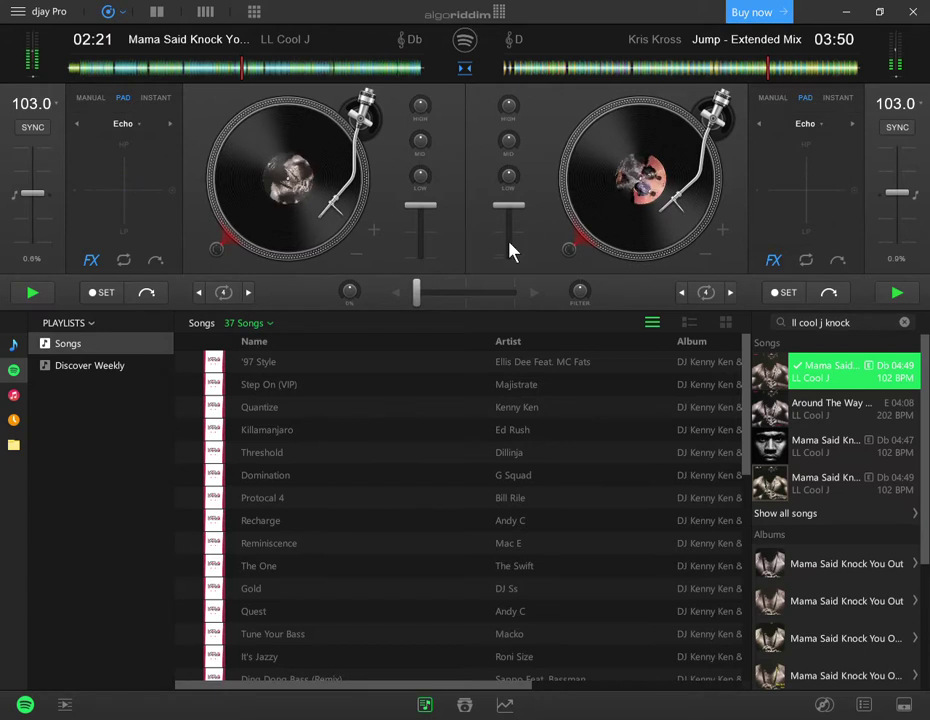
left_click_drag(462, 302, 536, 295)
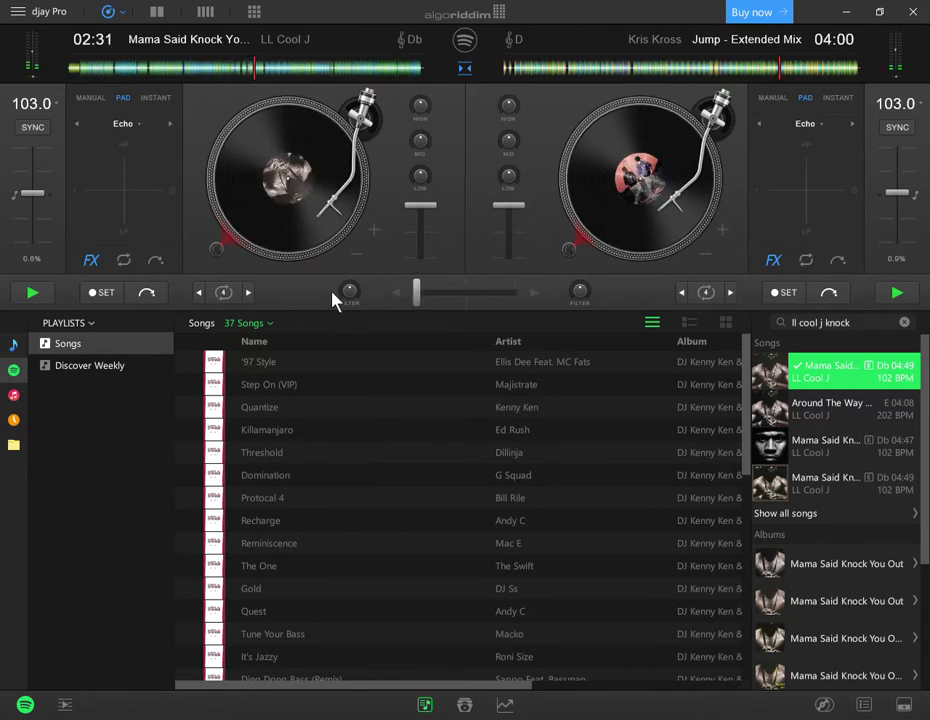
left_click_drag(418, 296, 427, 298)
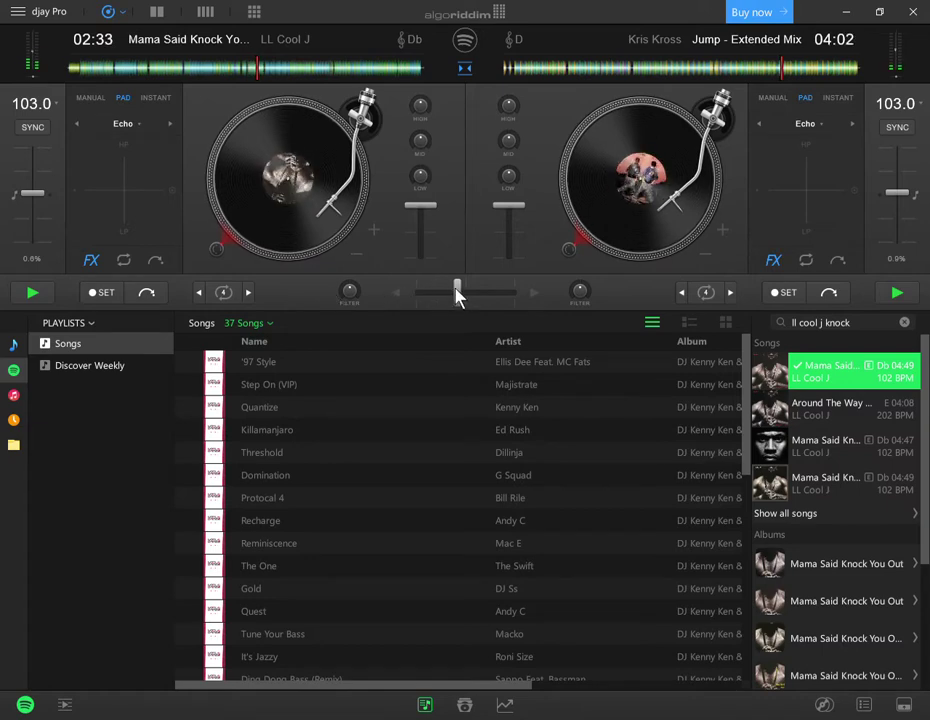
left_click_drag(416, 294, 443, 300)
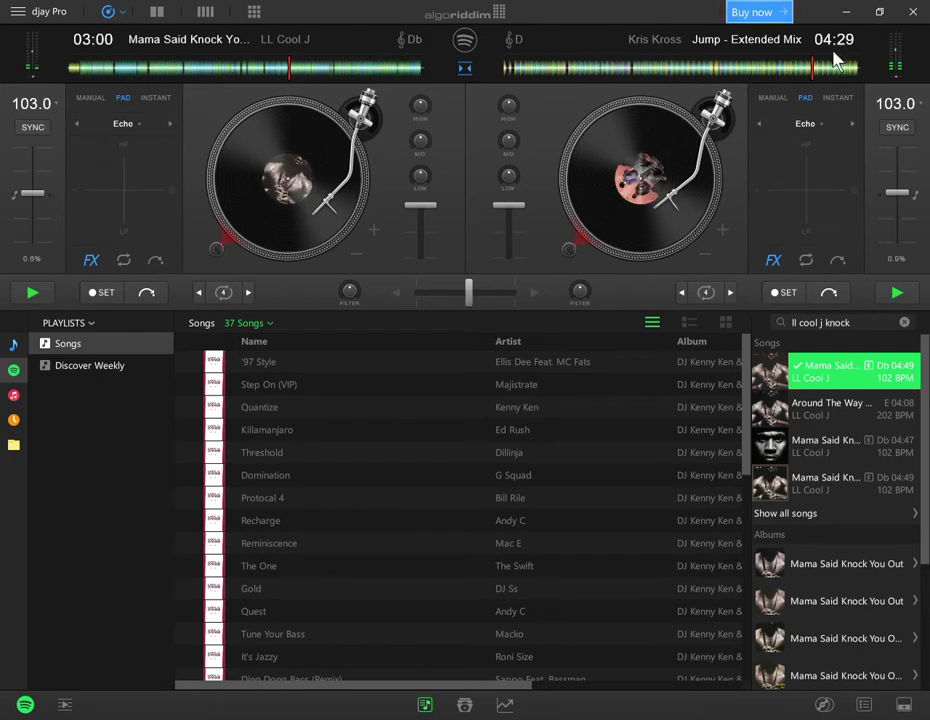
Step: Search the Spotify library for "good vibrations funky"
left_click(870, 325)
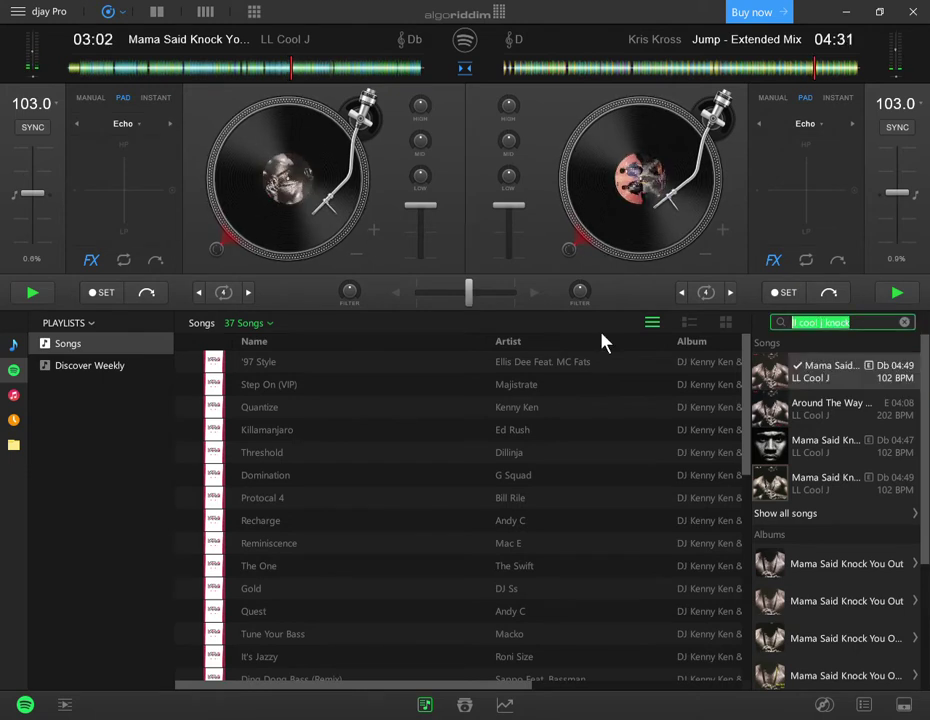
type("good")
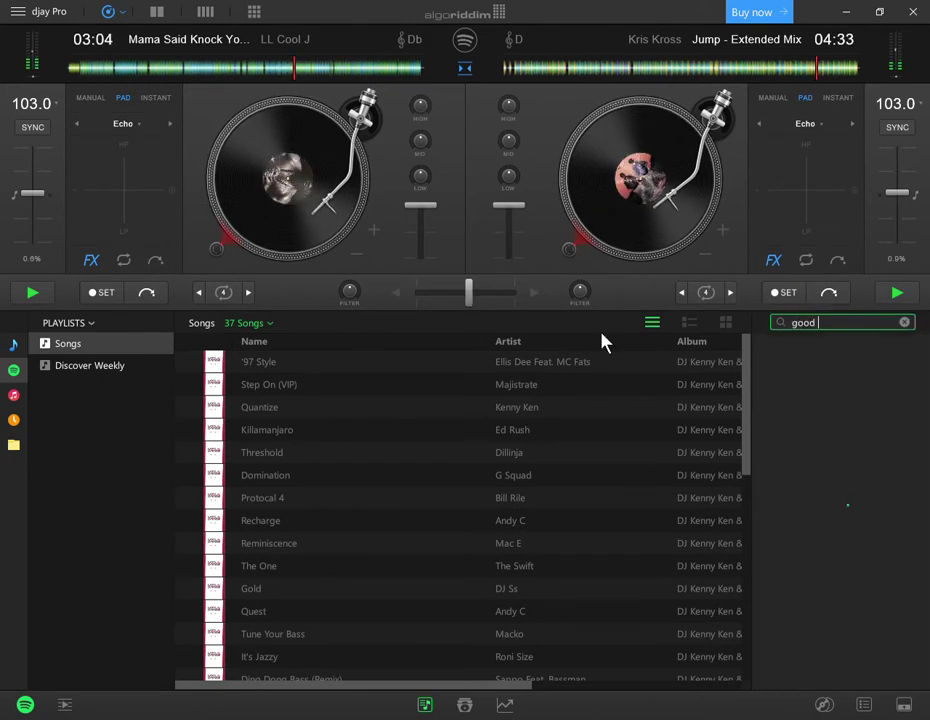
type(" vibrati")
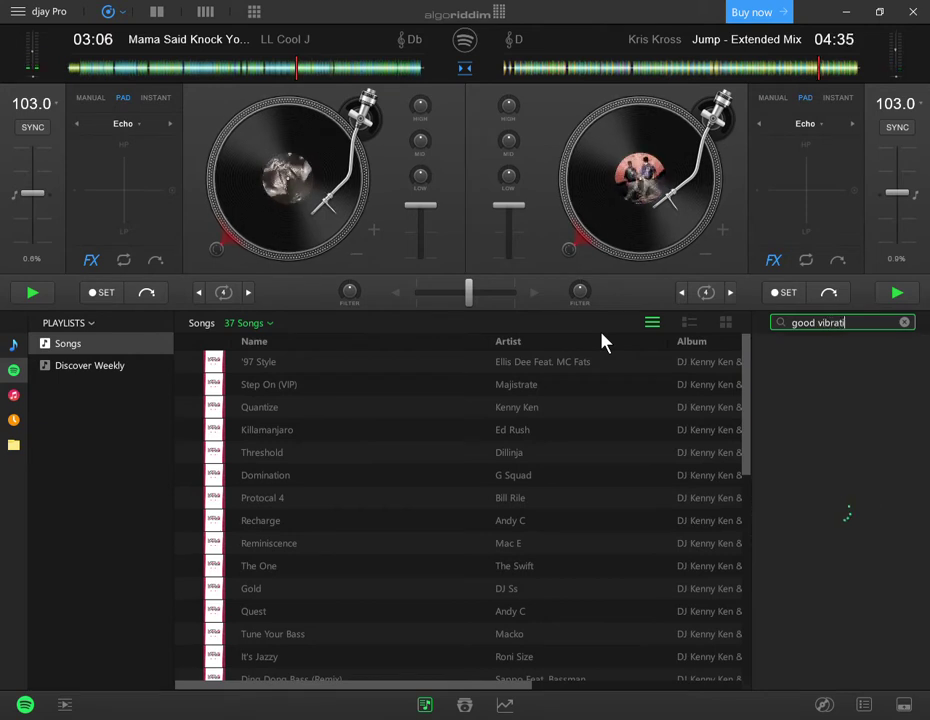
type("ons funky")
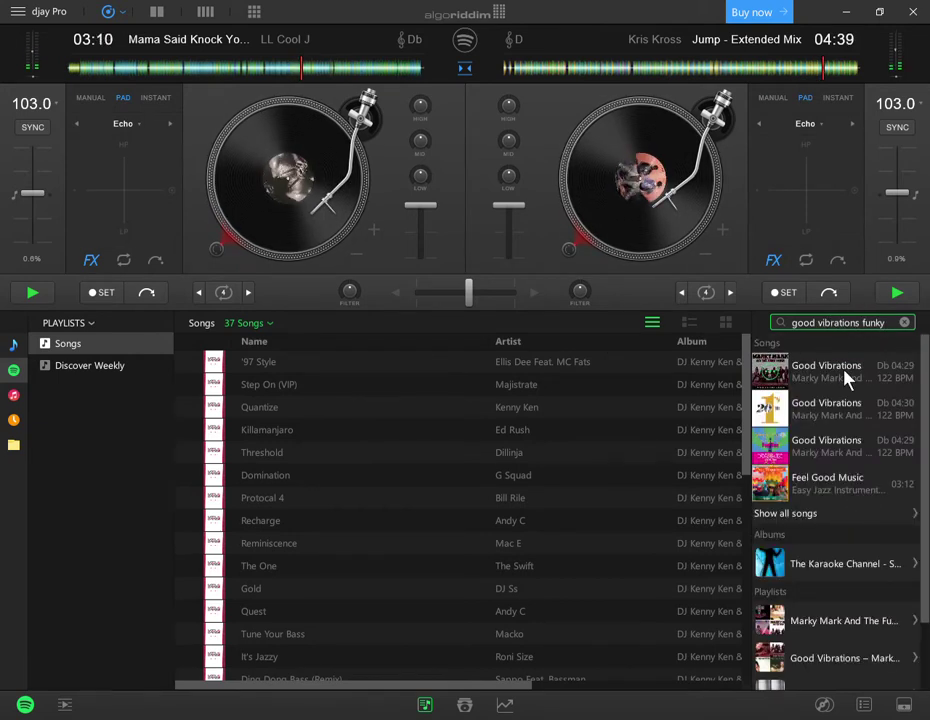
Step: Load Marky Mark's Good Vibrations over Jump, crossfade fully to Mama Said Knock You Out, and start the new song synced at 103.0 BPM
left_click(789, 376)
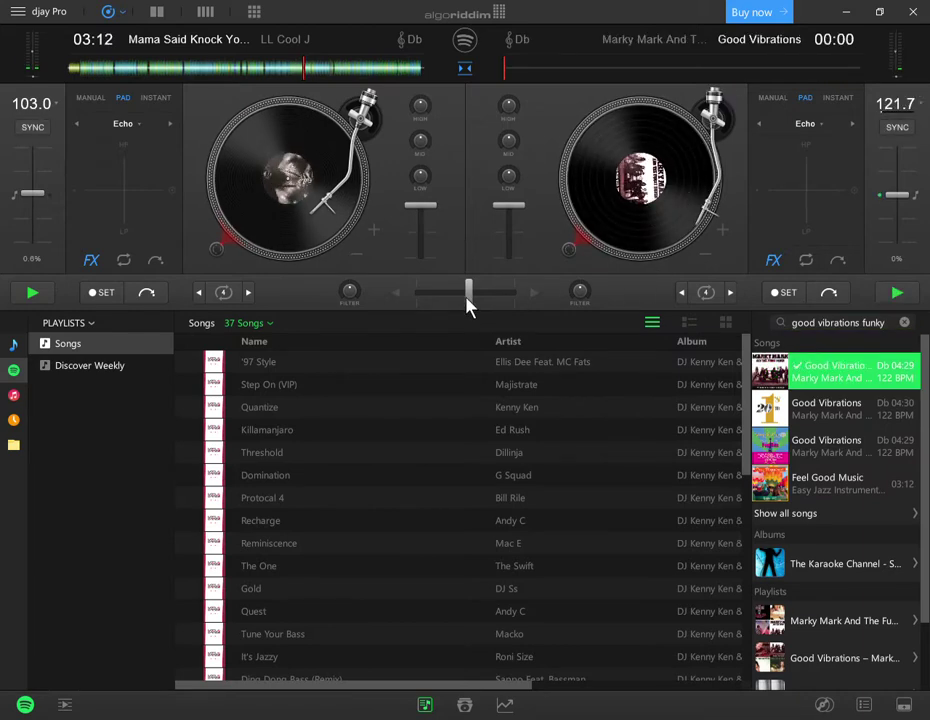
left_click_drag(467, 292, 416, 292)
left_click(898, 128)
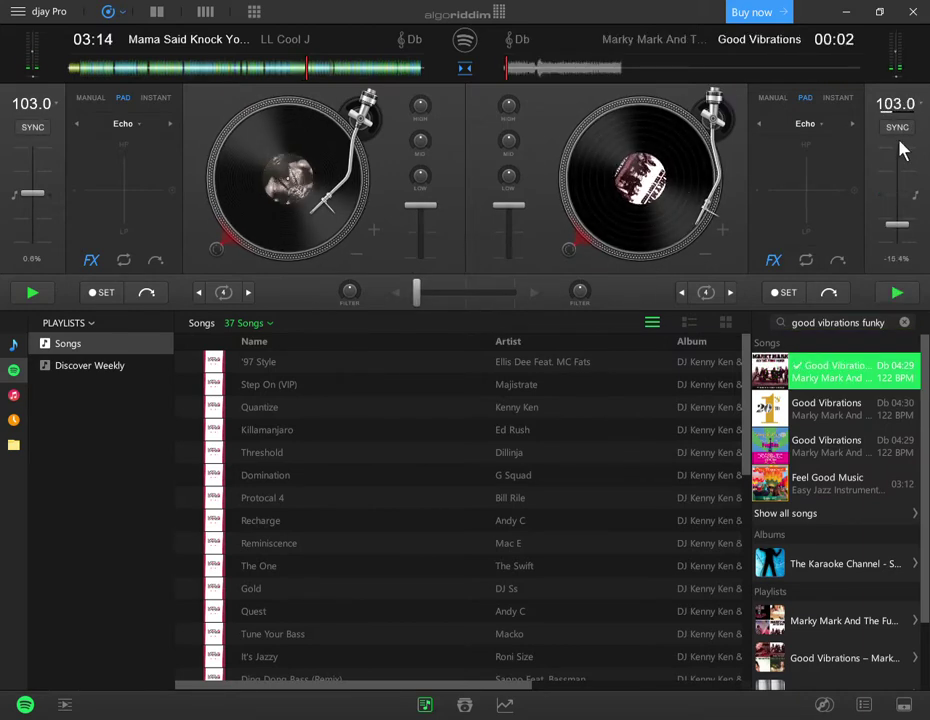
left_click(893, 298)
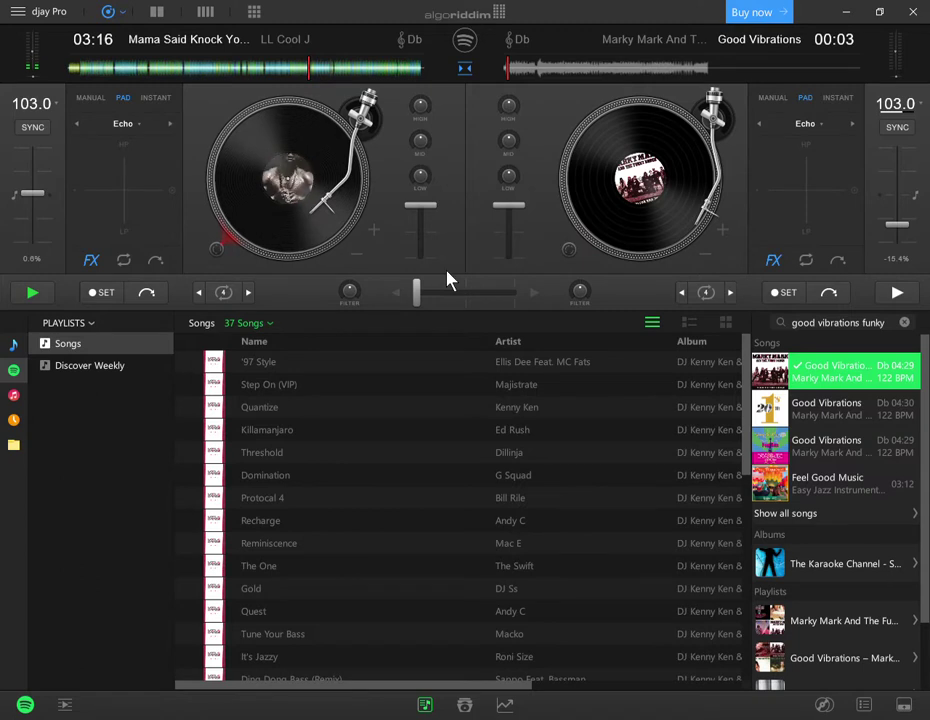
left_click(897, 292)
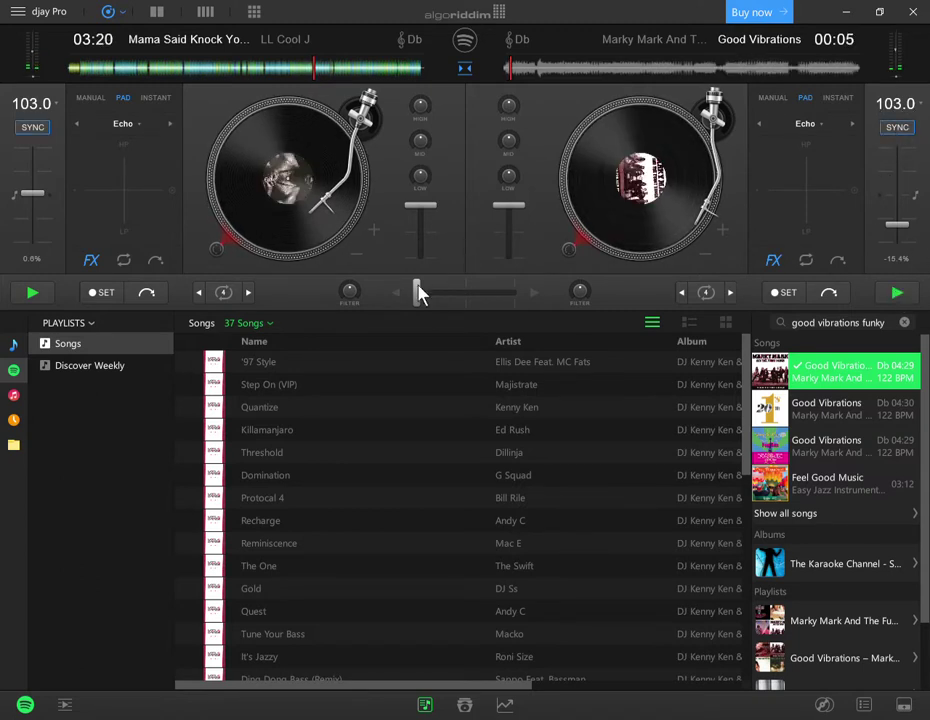
Step: Gradually crossfade from Mama Said Knock You Out toward Good Vibrations, leaving the crossfader near the middle
left_click_drag(424, 297, 453, 289)
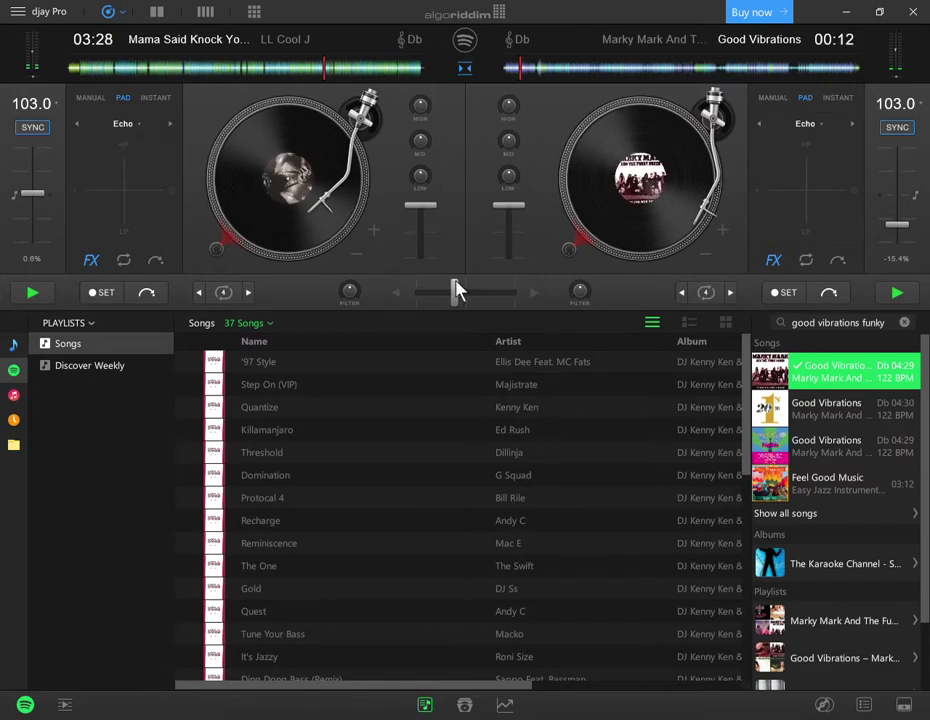
left_click_drag(456, 290, 466, 288)
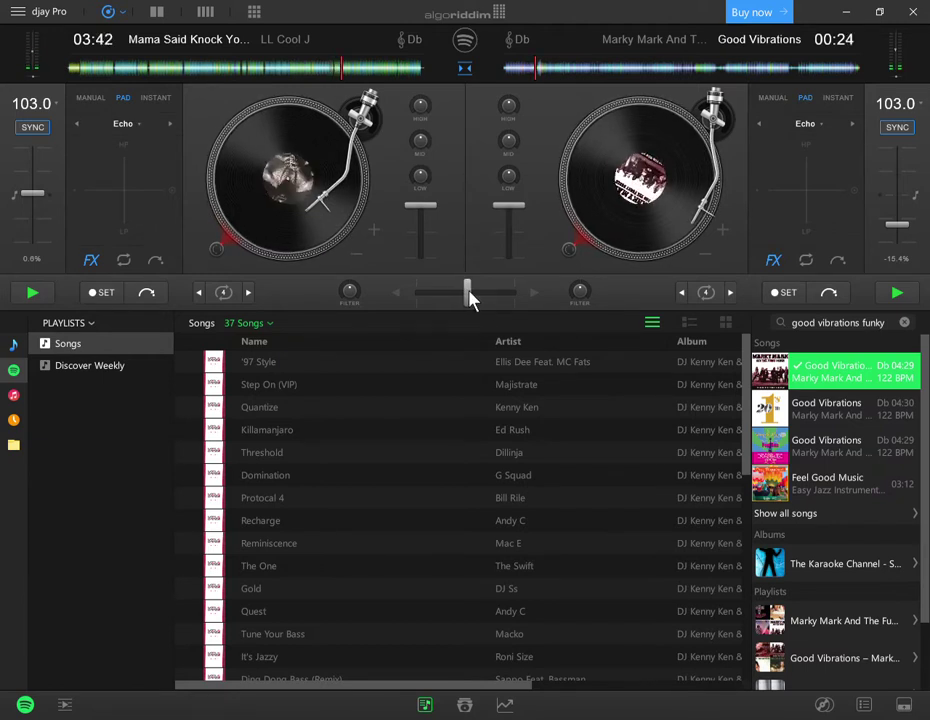
left_click_drag(479, 290, 484, 292)
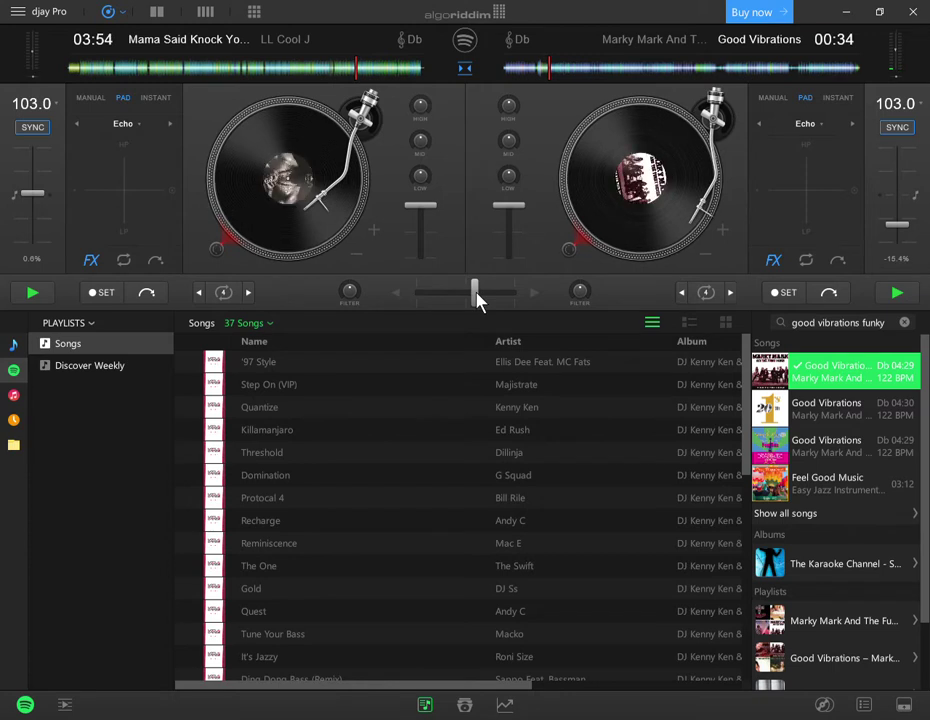
left_click_drag(476, 291, 469, 293)
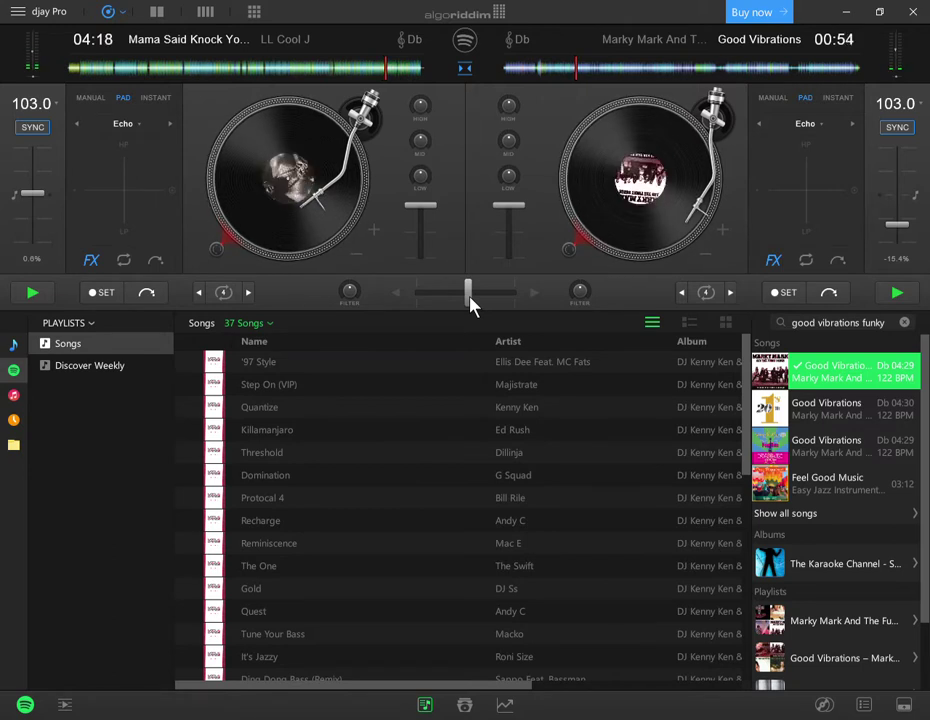
Step: Add short bursts of Echo to Good Vibrations while both songs play
left_click(805, 197)
left_click(805, 197)
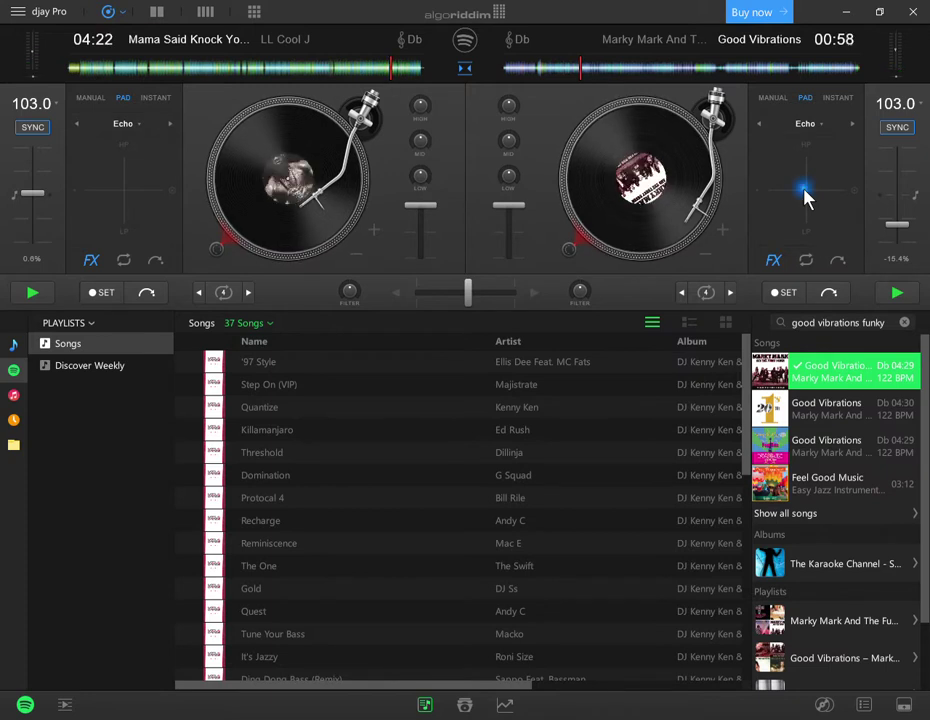
left_click(805, 197)
left_click(805, 197)
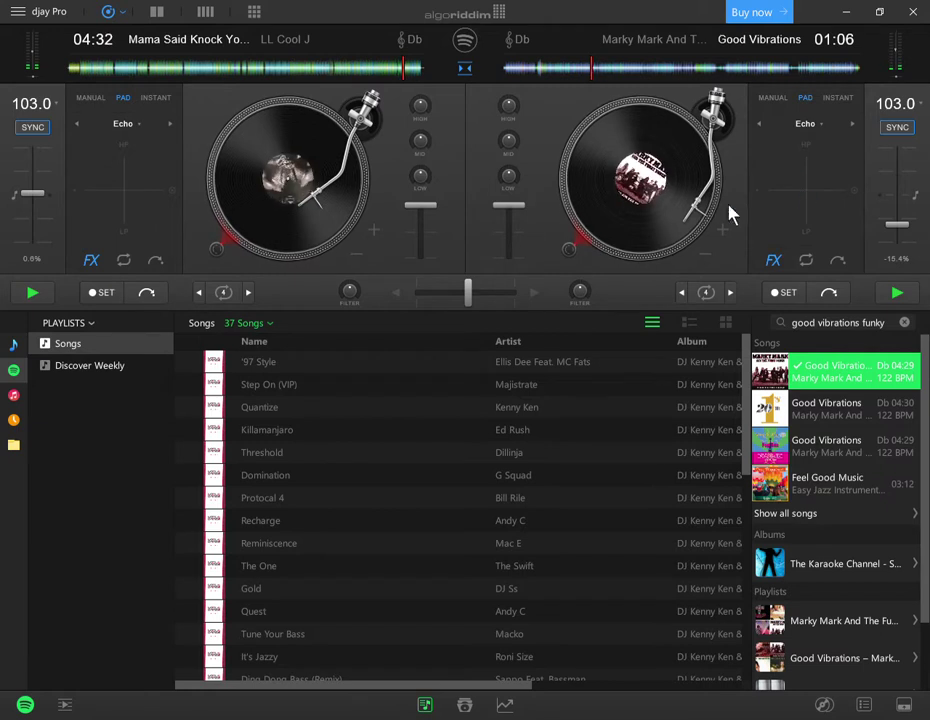
Step: Crossfade fully to Good Vibrations, return the crossfader to the middle, and raise the song's tempo to 107.0 BPM
left_click_drag(463, 300, 363, 297)
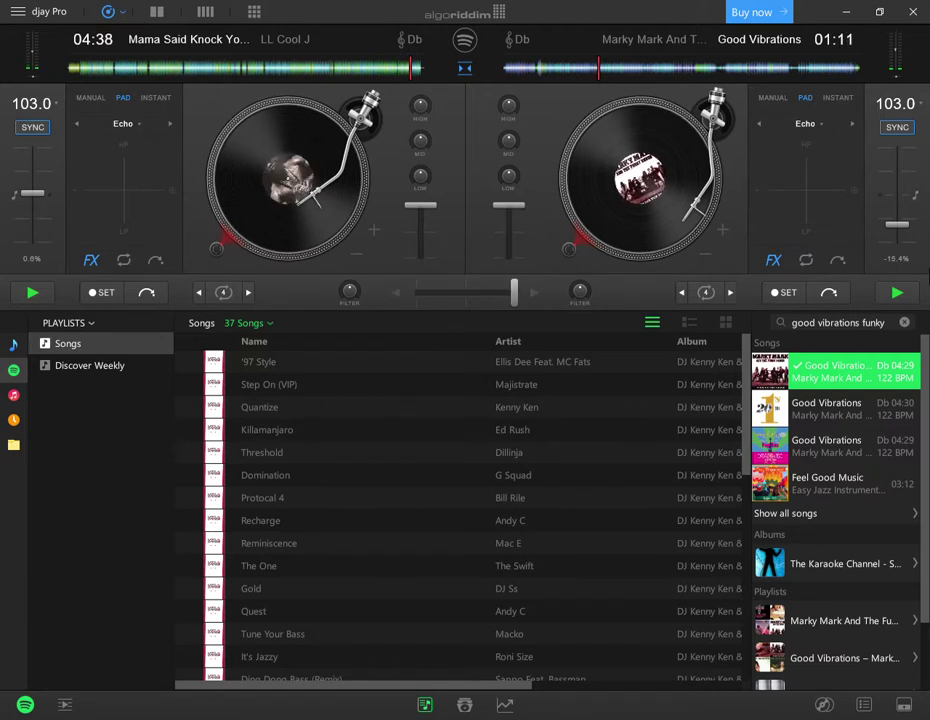
left_click_drag(416, 291, 468, 289)
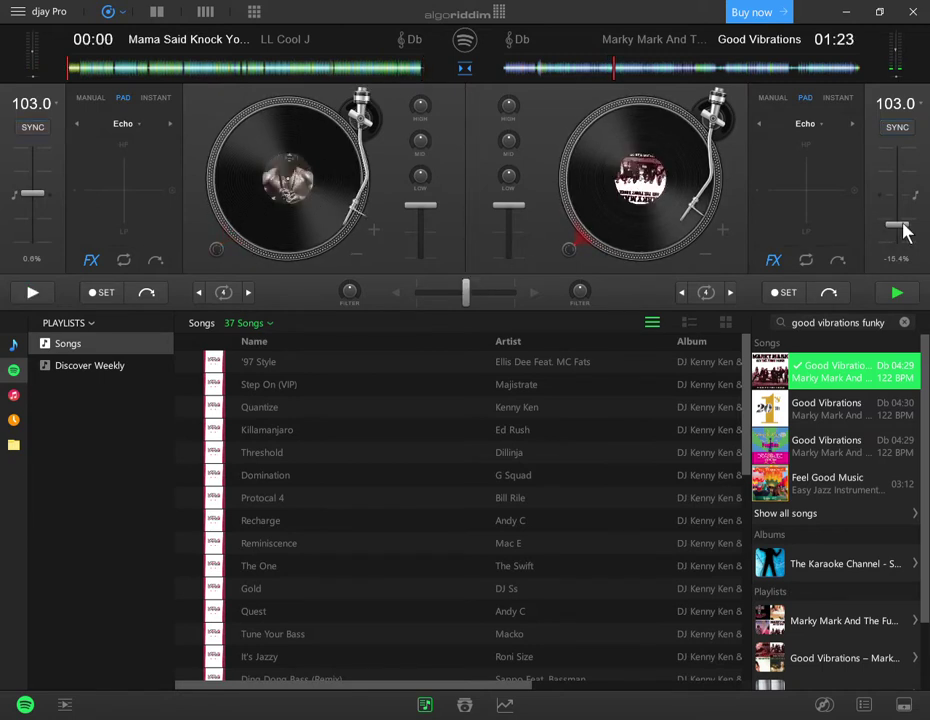
left_click_drag(903, 225, 903, 220)
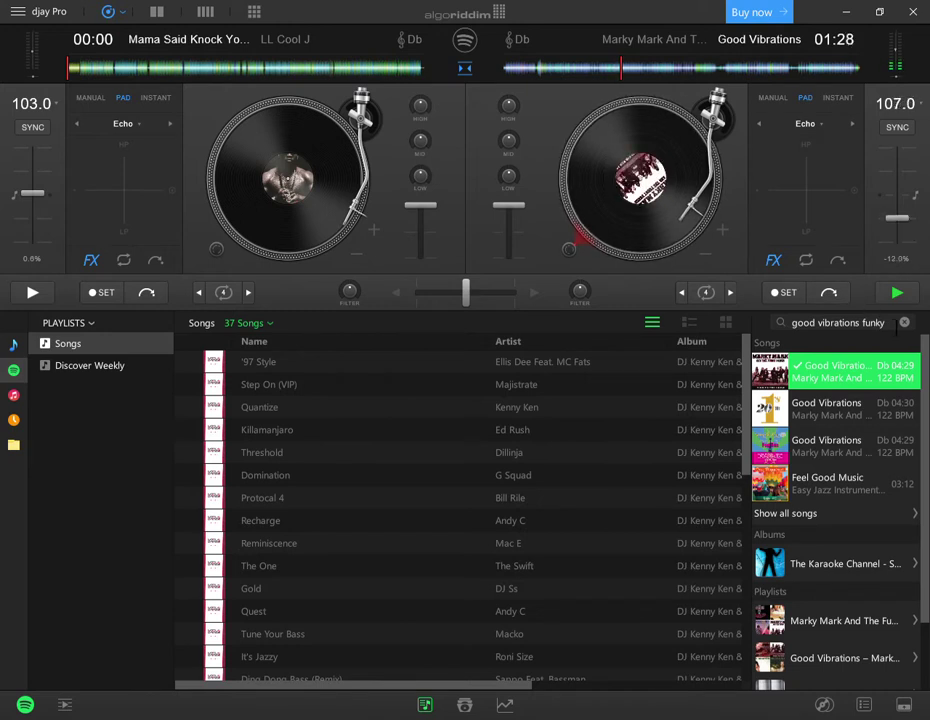
Step: Search the Spotify library for "will summertime"
left_click_drag(896, 331, 741, 326)
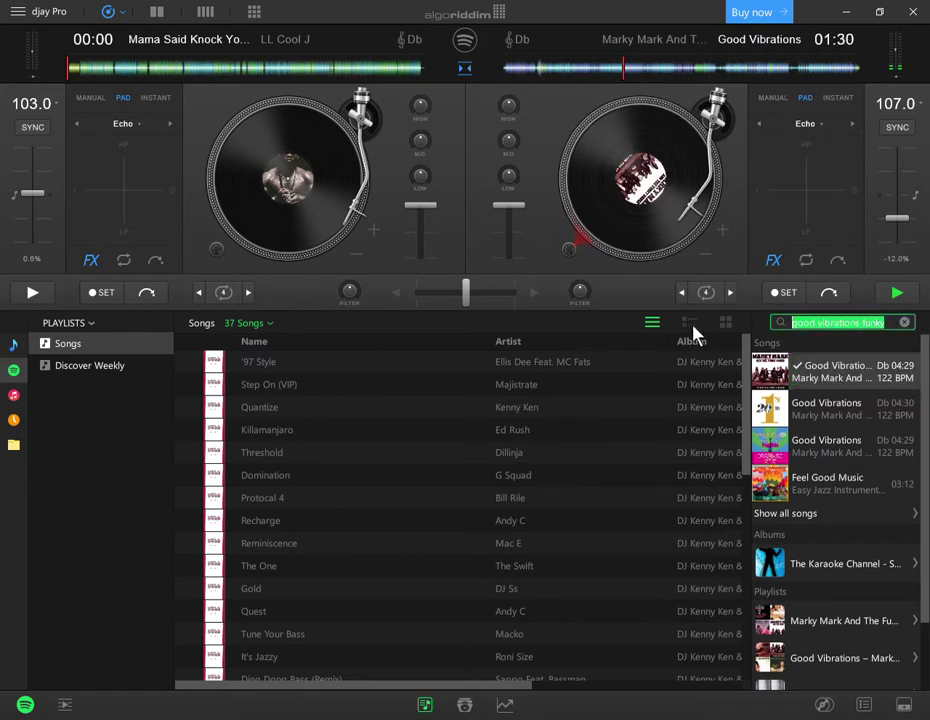
type("gu")
key("BackSpace")
key("BackSpace")
type("g")
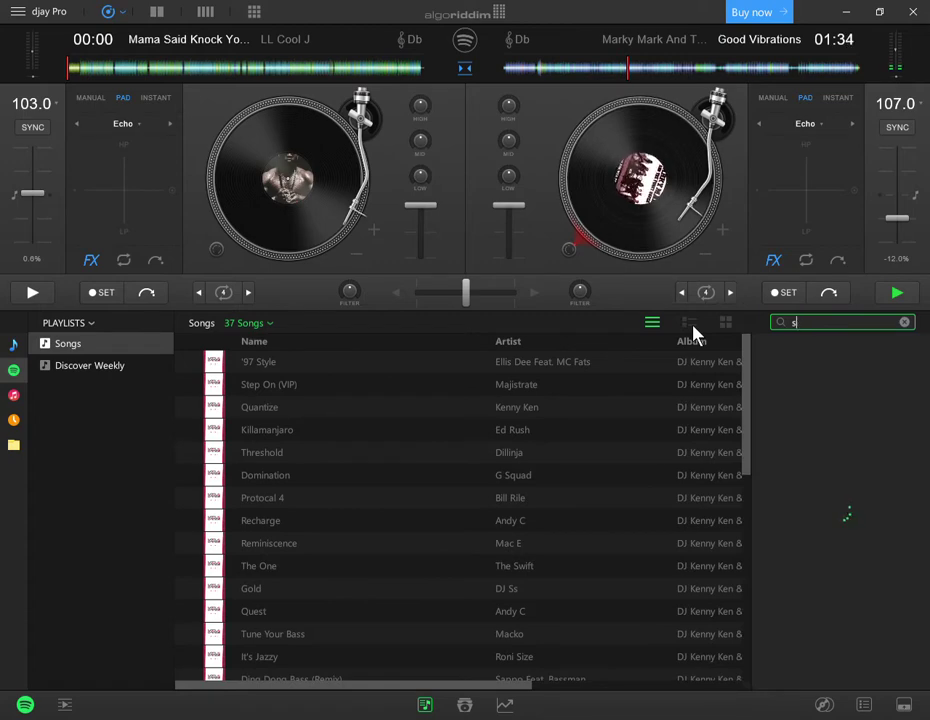
key("BackSpace")
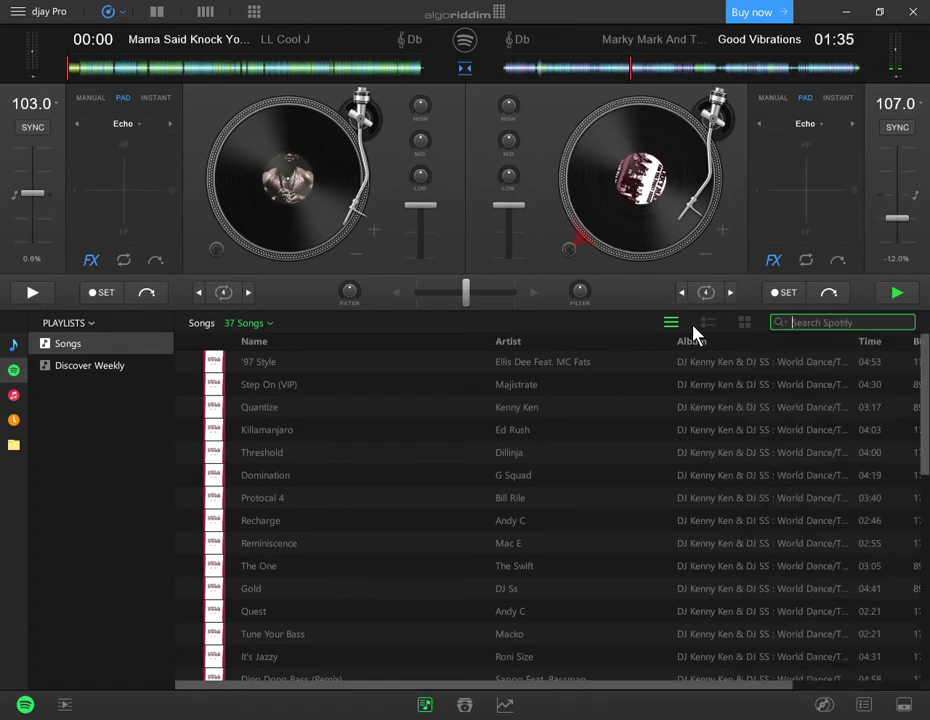
type("will")
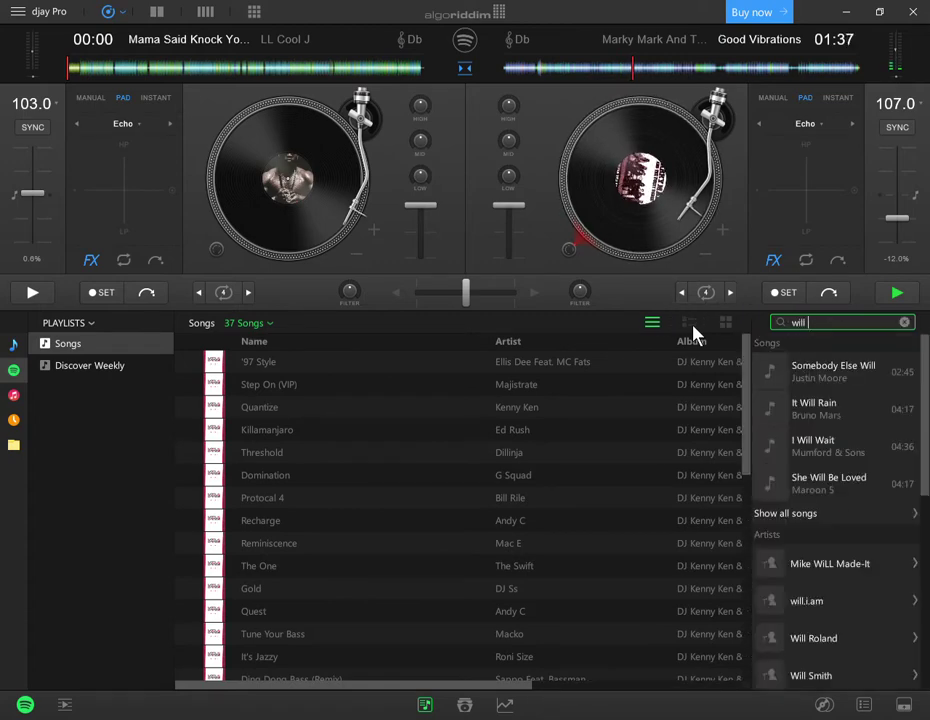
type(" summertime")
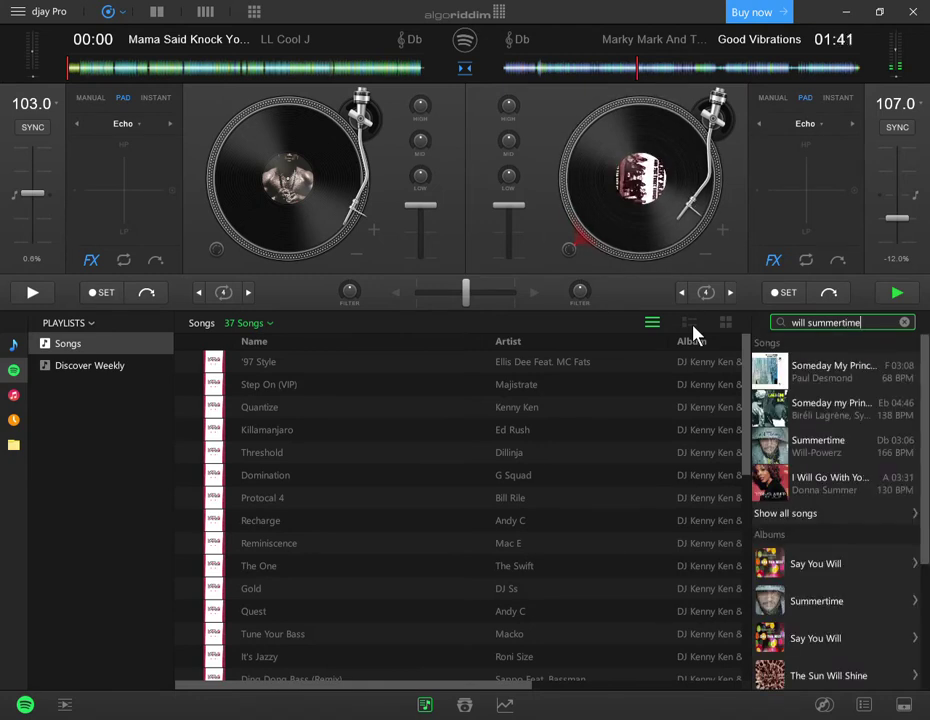
Step: Replace the Spotify search with "fresh summertime"
key("BackSpace")
key("BackSpace")
key("BackSpace")
key("BackSpace")
key("BackSpace")
key("BackSpace")
key("BackSpace")
key("BackSpace")
key("BackSpace")
key("BackSpace")
key("BackSpace")
key("BackSpace")
key("BackSpace")
key("BackSpace")
key("BackSpace")
type("f")
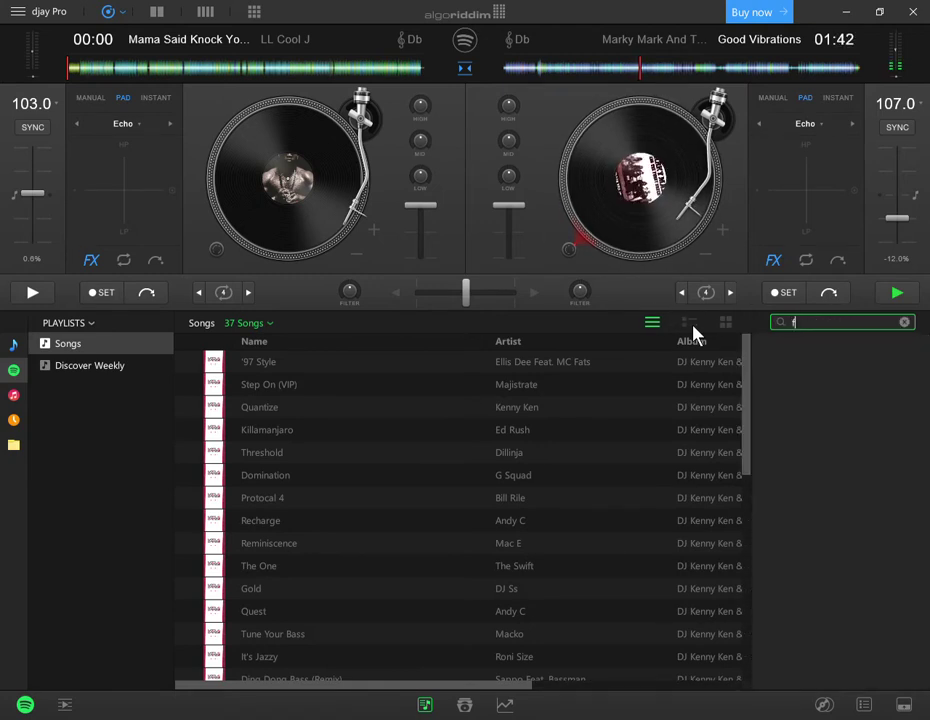
type("resh ")
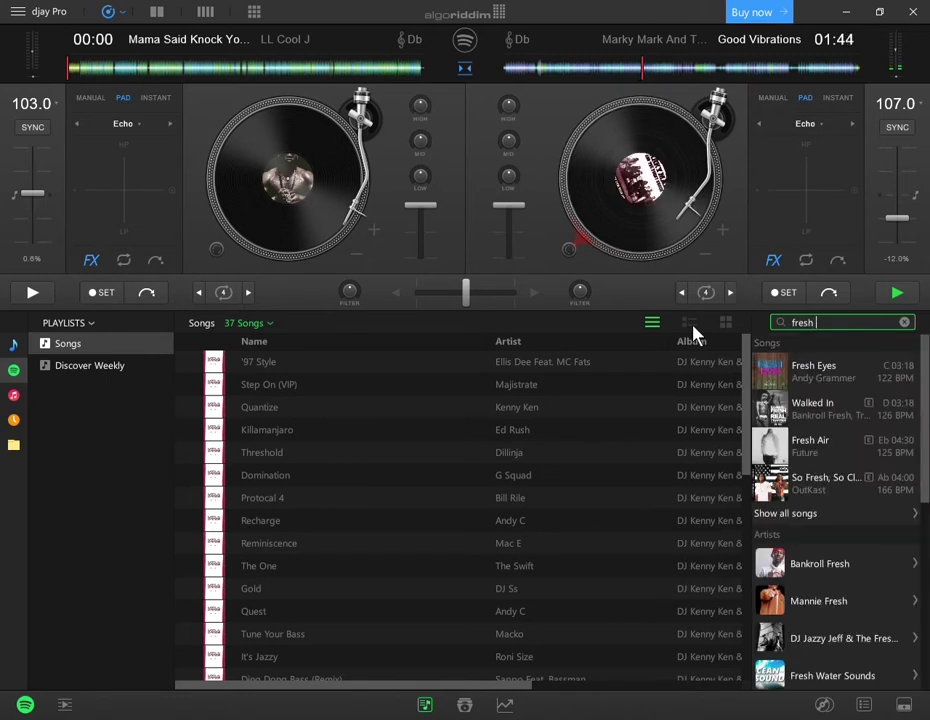
type("summertime")
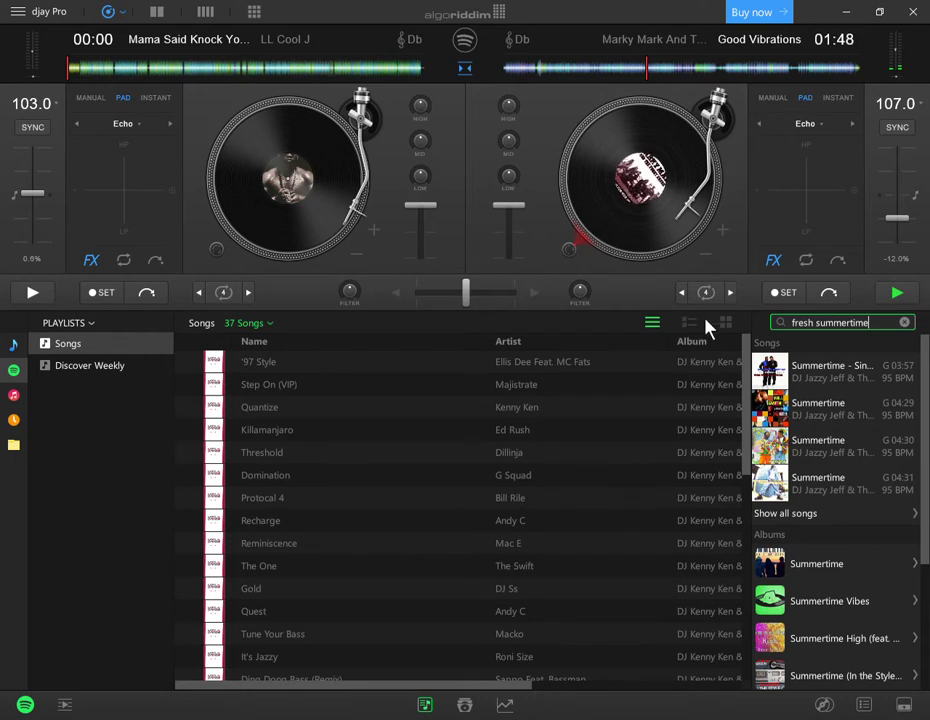
Step: Load the 04:31 version of DJ Jazzy Jeff's Summertime over Mama Said Knock You Out and sync it to Good Vibrations at 107.0 BPM
left_click(823, 487)
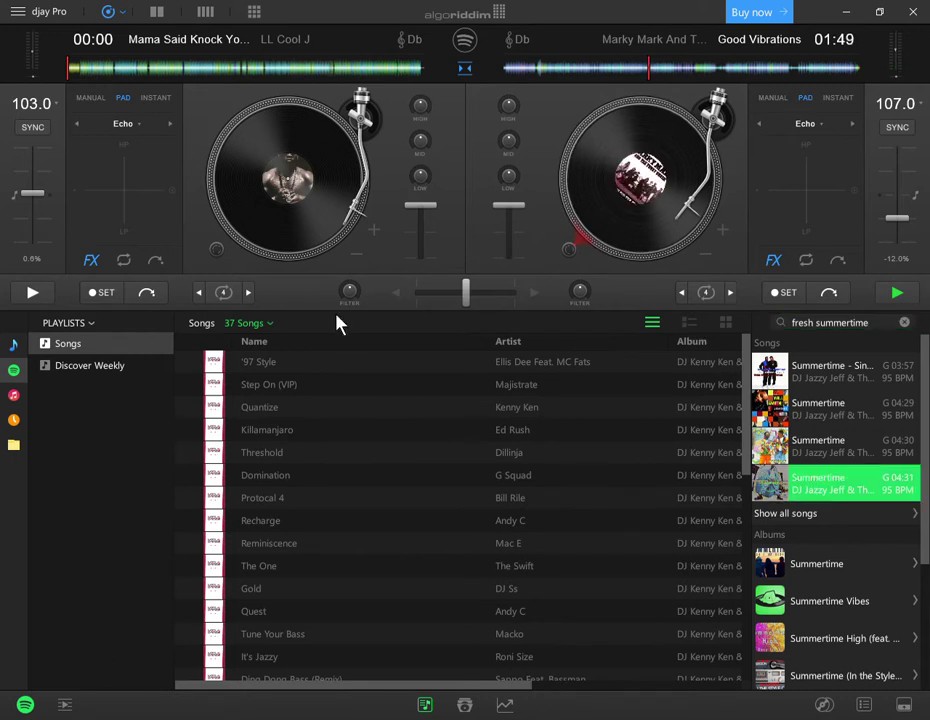
left_click_drag(467, 300, 535, 297)
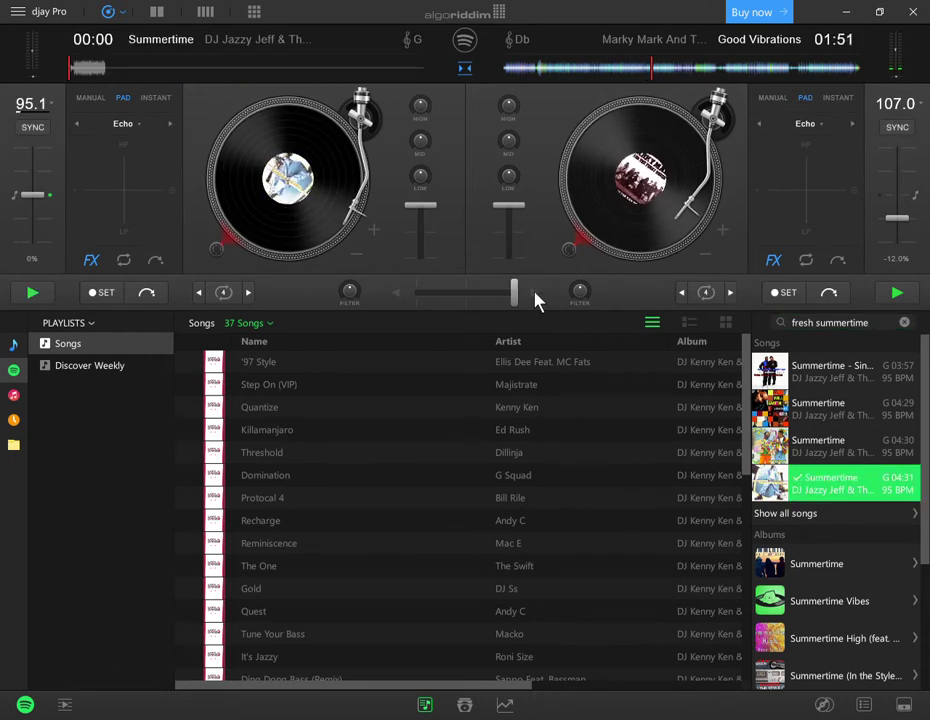
left_click(34, 129)
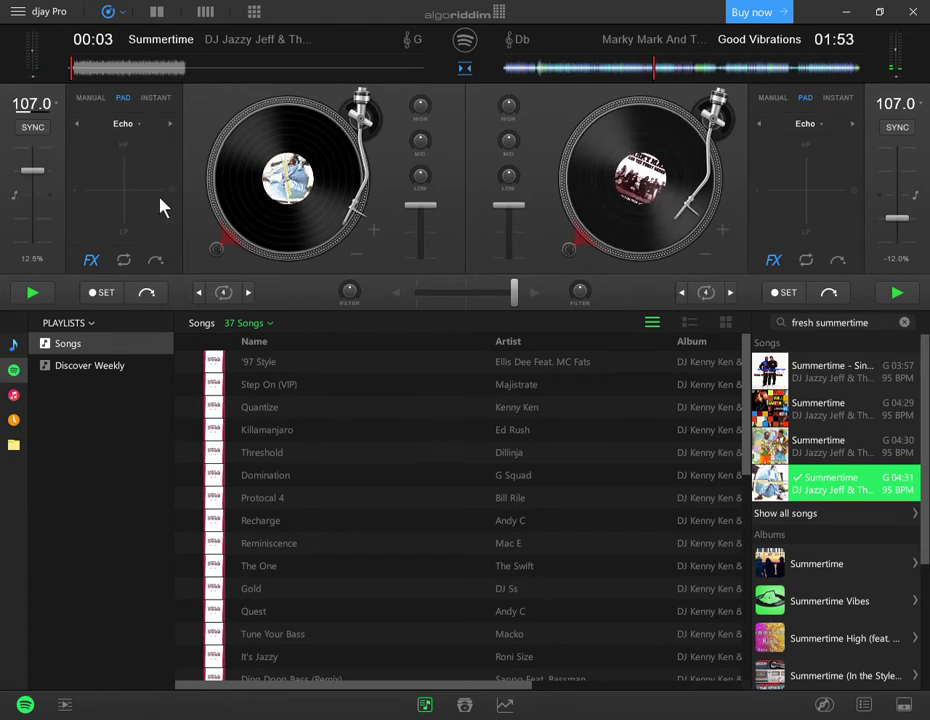
left_click_drag(515, 297, 495, 297)
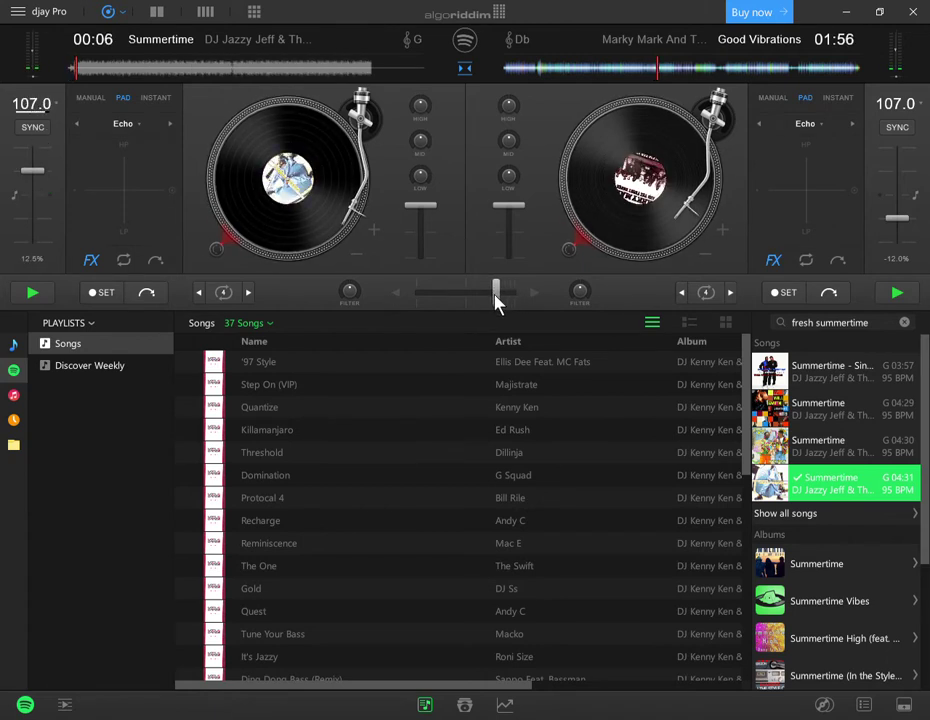
left_click(77, 74)
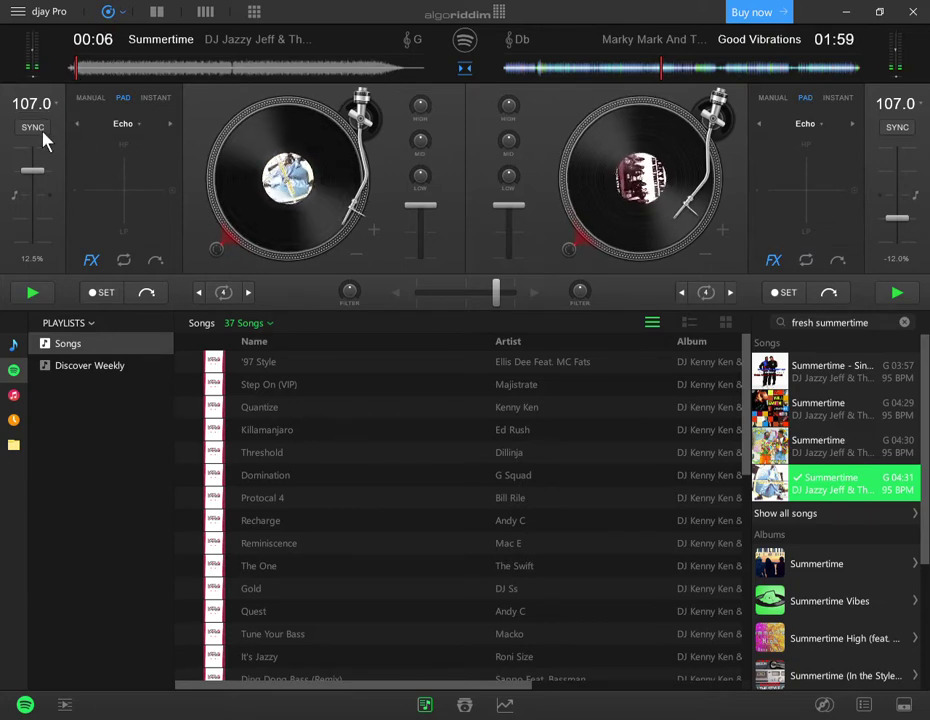
left_click(43, 133)
Step: Gradually crossfade fully from Good Vibrations to Summertime and lower Summertime's tempo to 95.1 BPM
left_click_drag(492, 291, 463, 297)
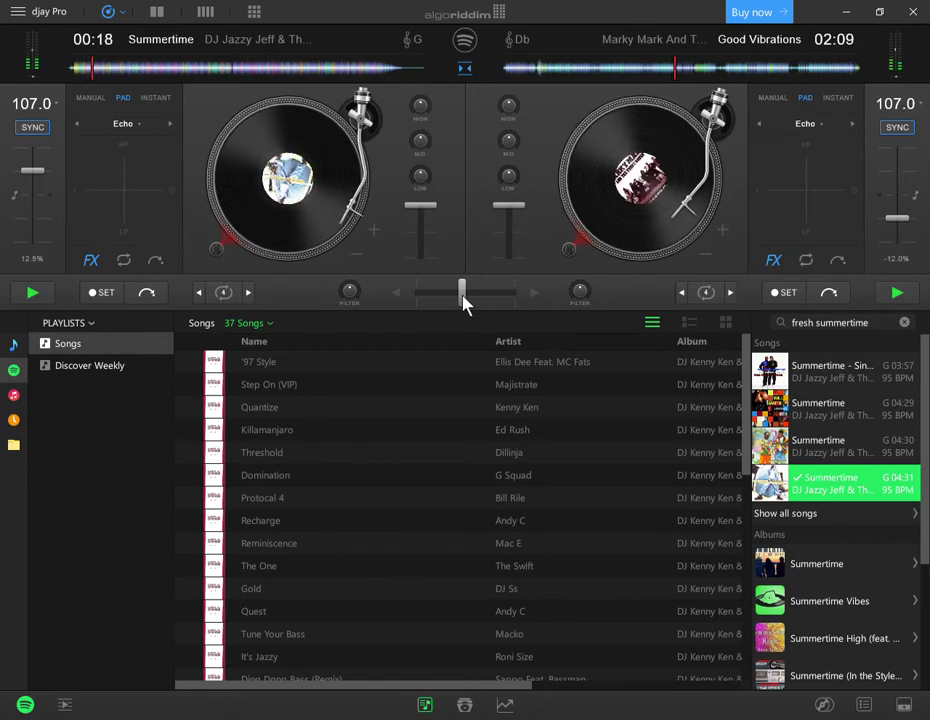
left_click_drag(463, 297, 448, 298)
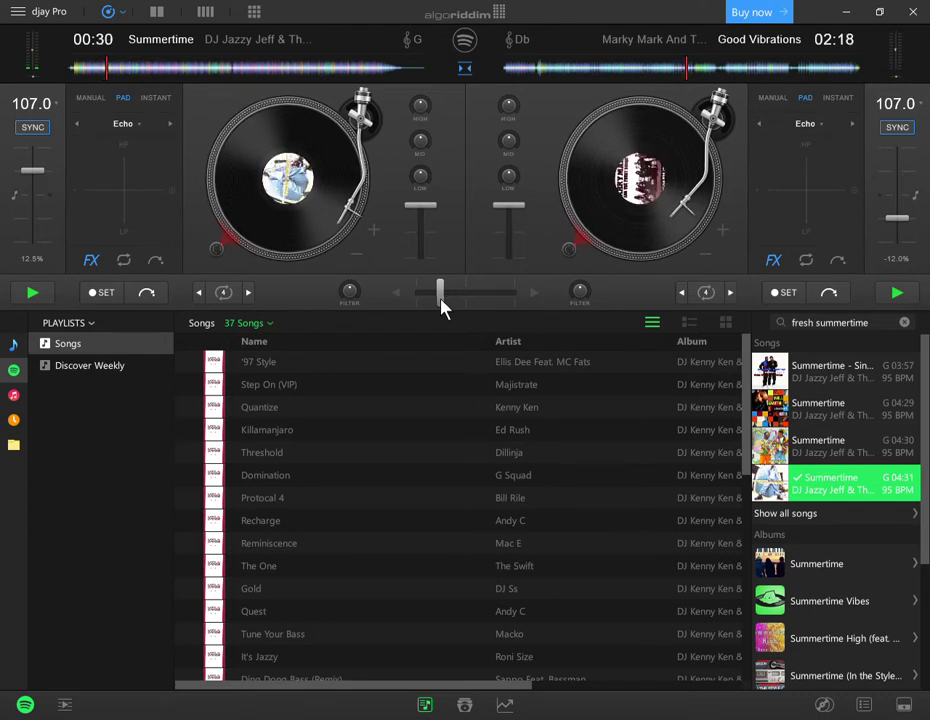
left_click_drag(437, 299, 411, 316)
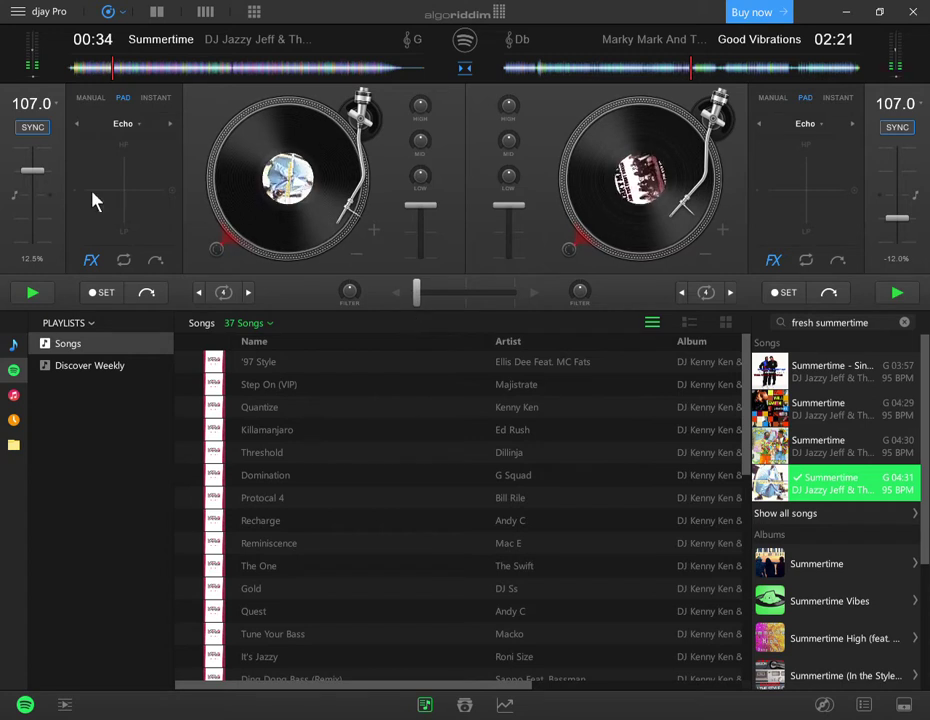
left_click_drag(27, 172, 24, 203)
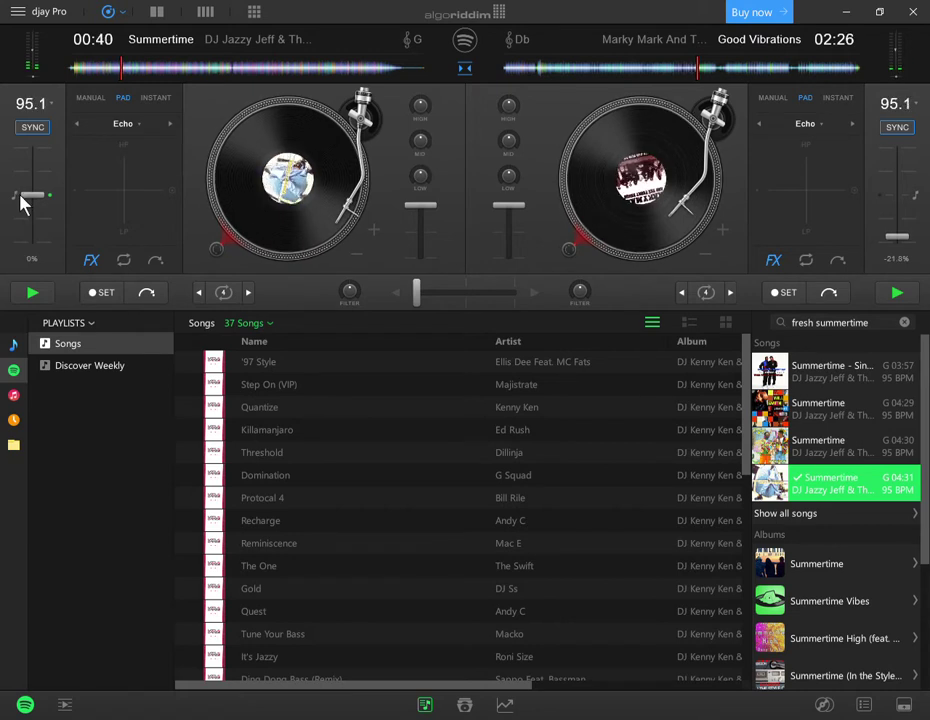